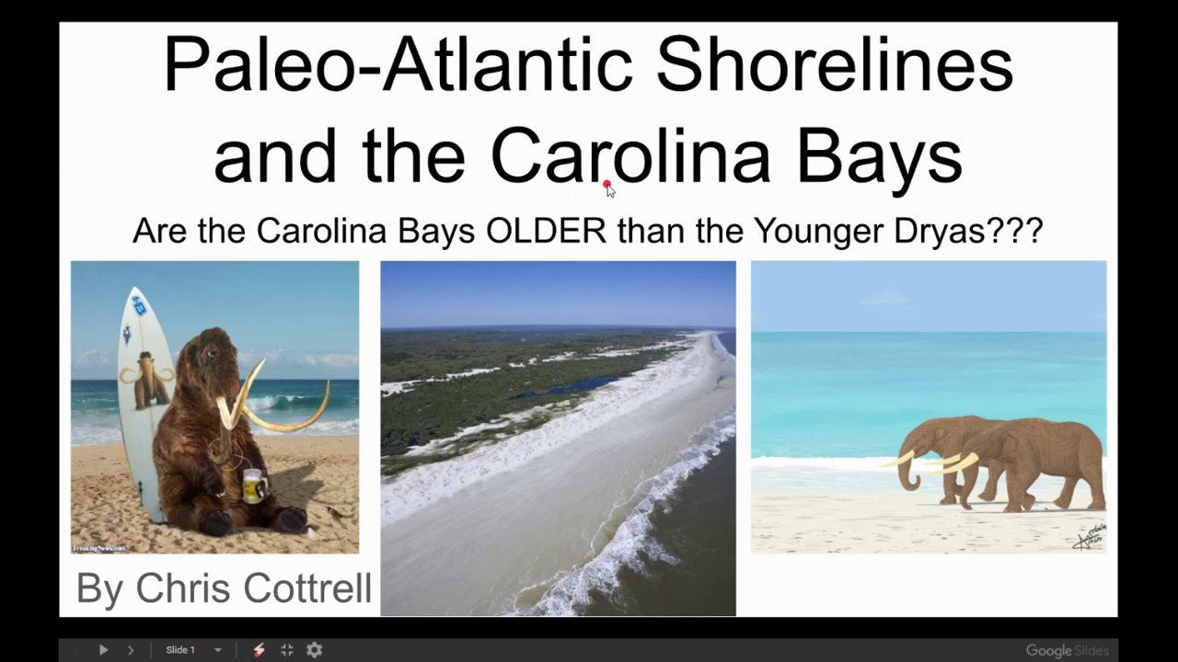
# Advance the presentation to slide 7 with the table of terrace formations, heights above sea level and ages.
pyautogui.press('Right')
pyautogui.press('Right')
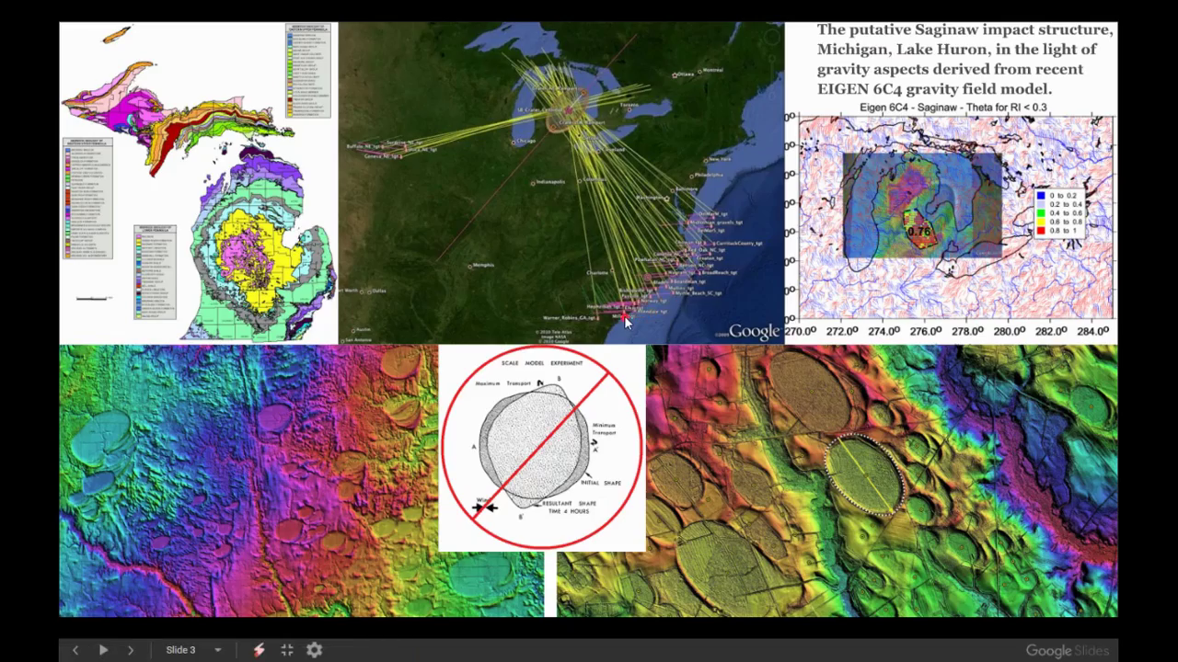
pyautogui.press('Right')
pyautogui.press('Right')
pyautogui.press('Right')
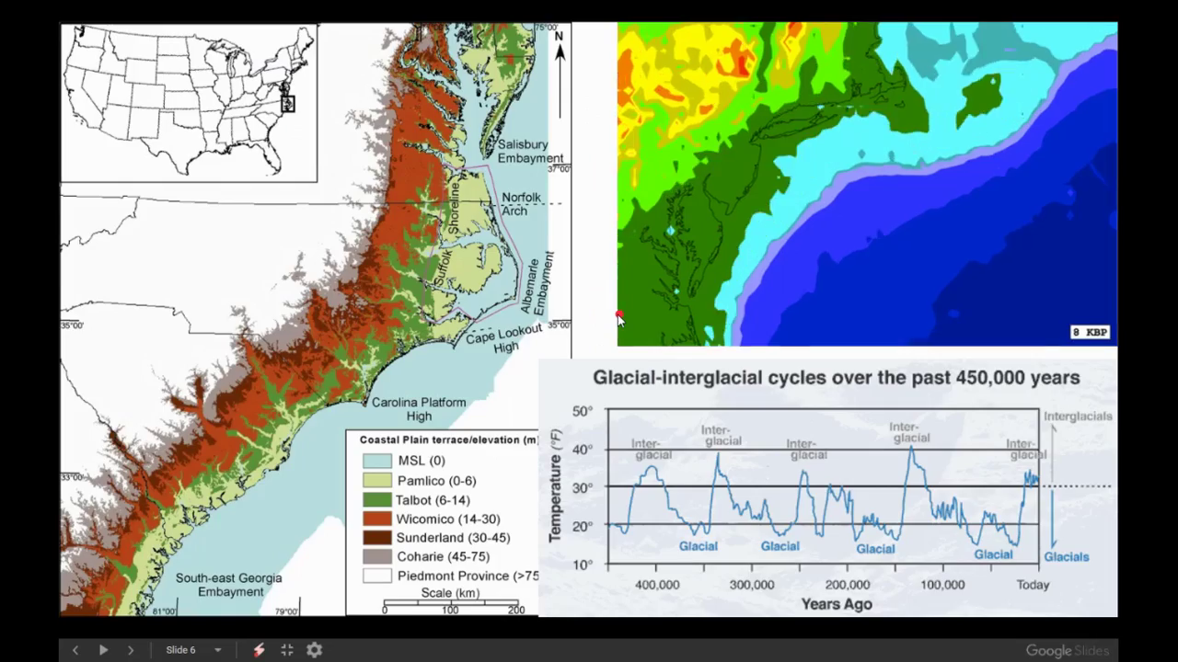
pyautogui.press('Right')
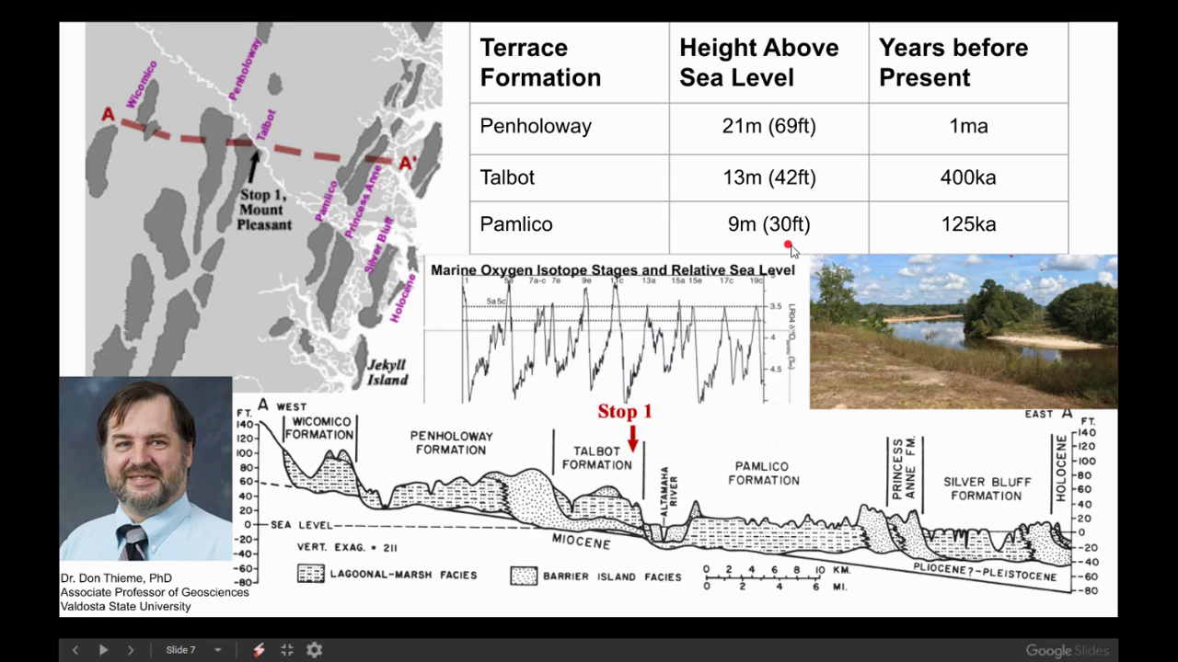
# Switch from the slideshow to Google Earth Pro and load the Georgetown_E survey KMZ from its placemark offshore of Myrtle Beach.
pyautogui.press('Escape')
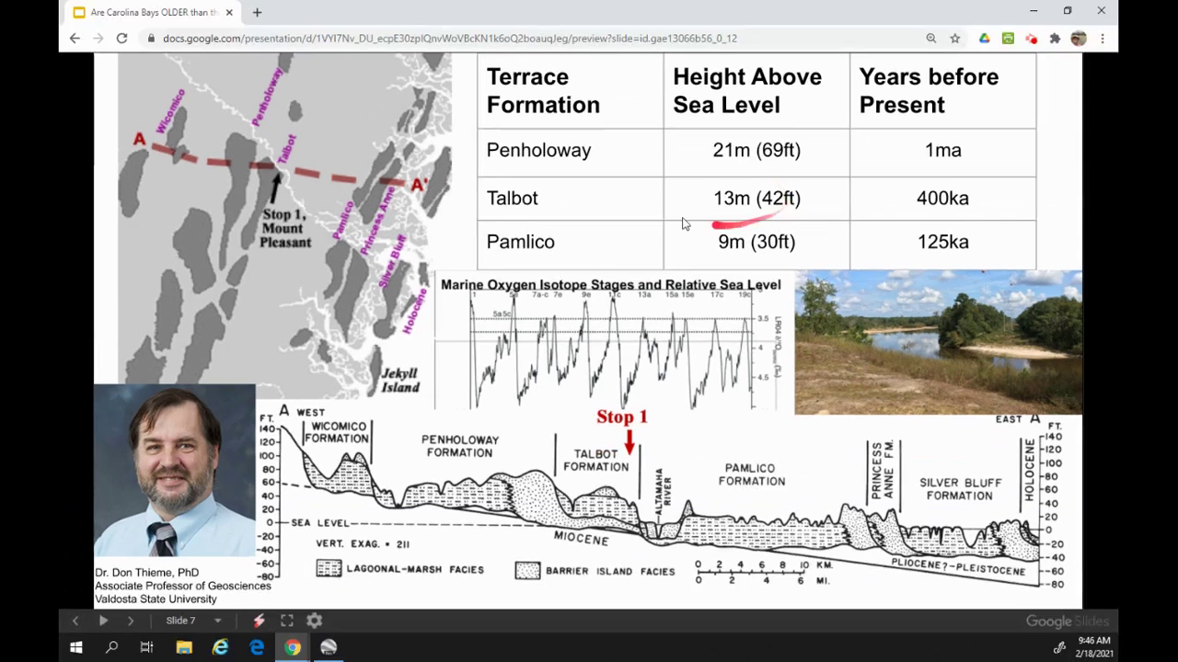
pyautogui.hotkey('alt', 'Tab')
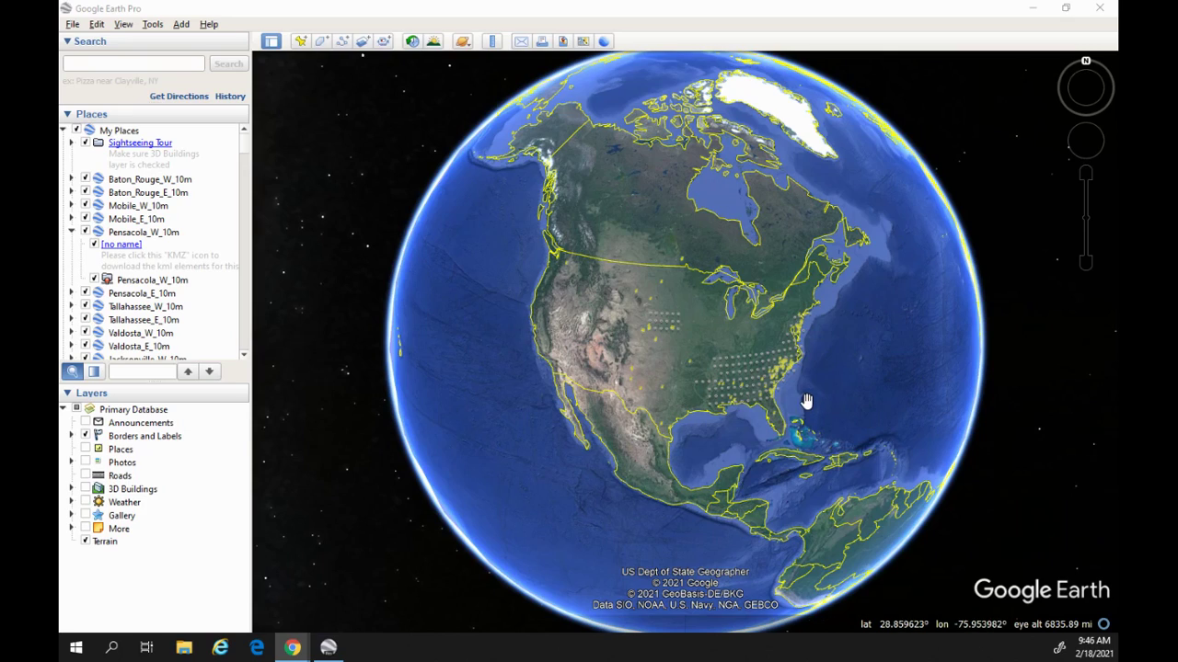
pyautogui.scroll(3, 780, 386)
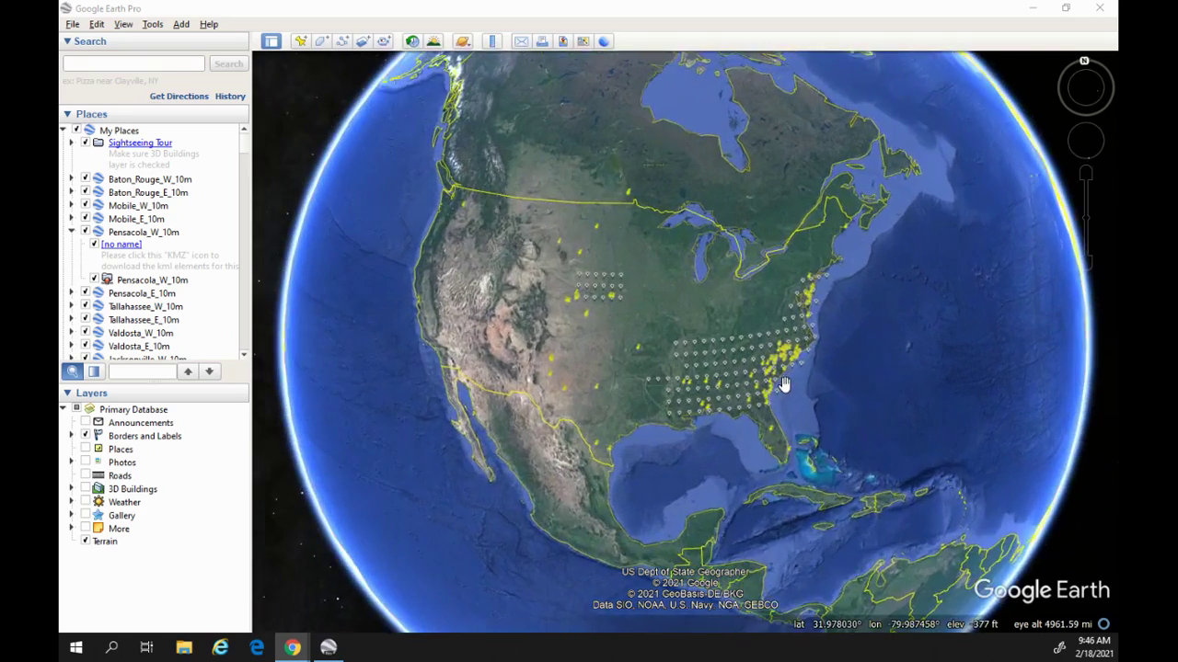
pyautogui.scroll(3, 775, 384)
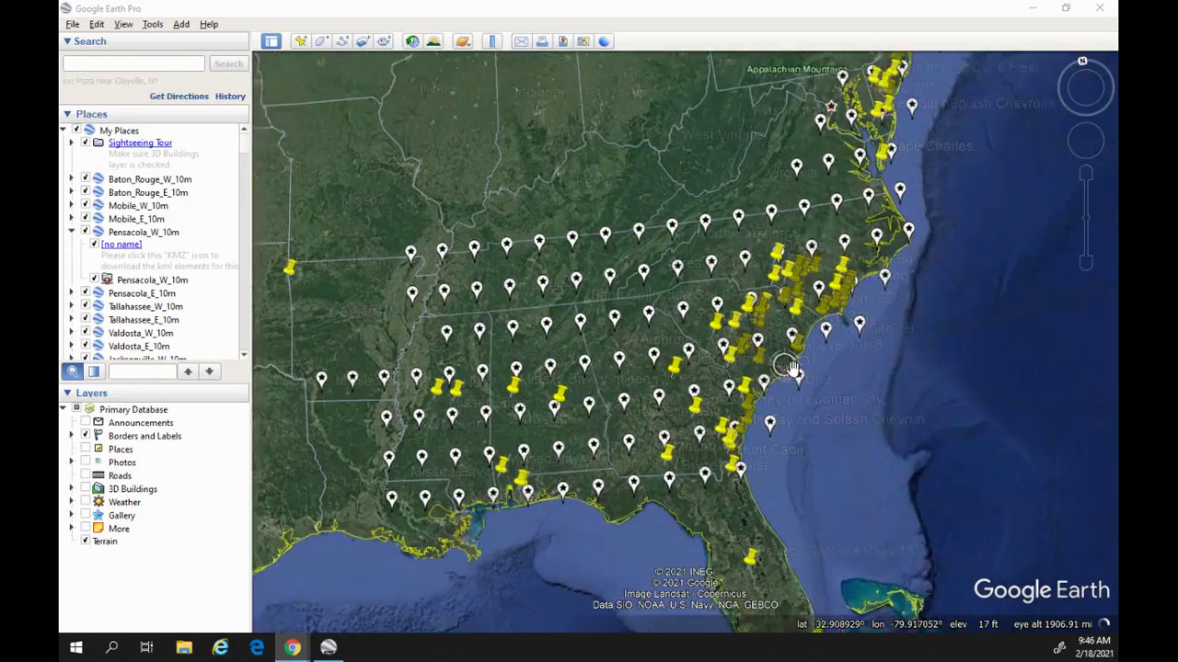
pyautogui.scroll(3, 753, 394)
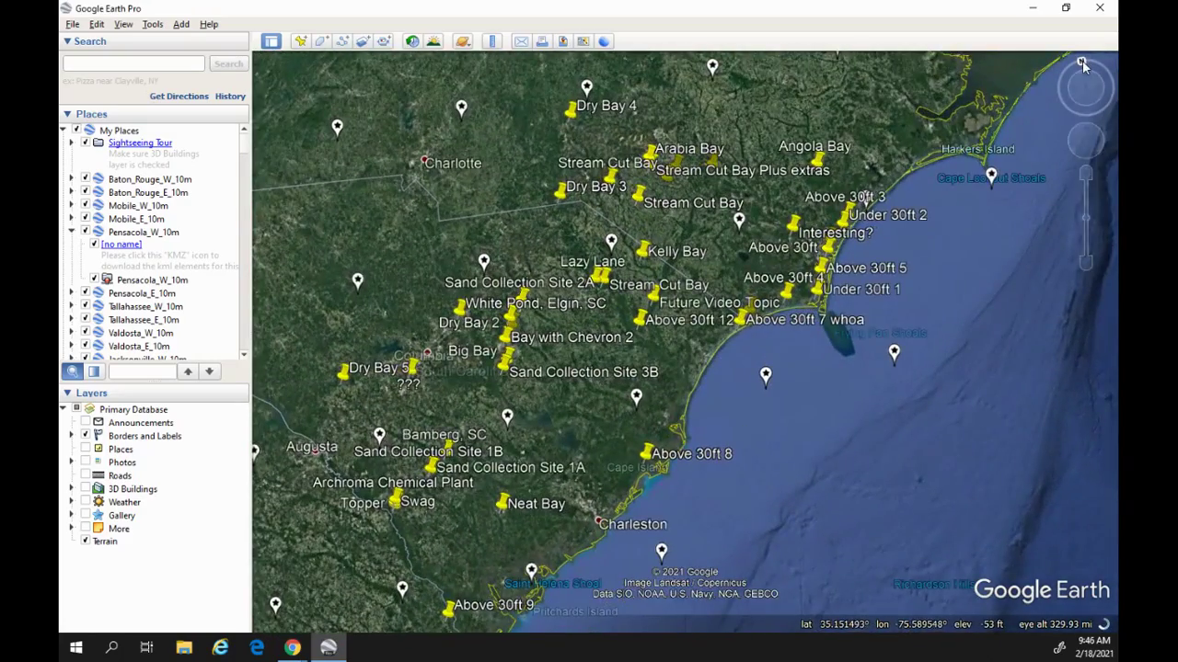
pyautogui.scroll(2, 718, 363)
pyautogui.scroll(3, 765, 355)
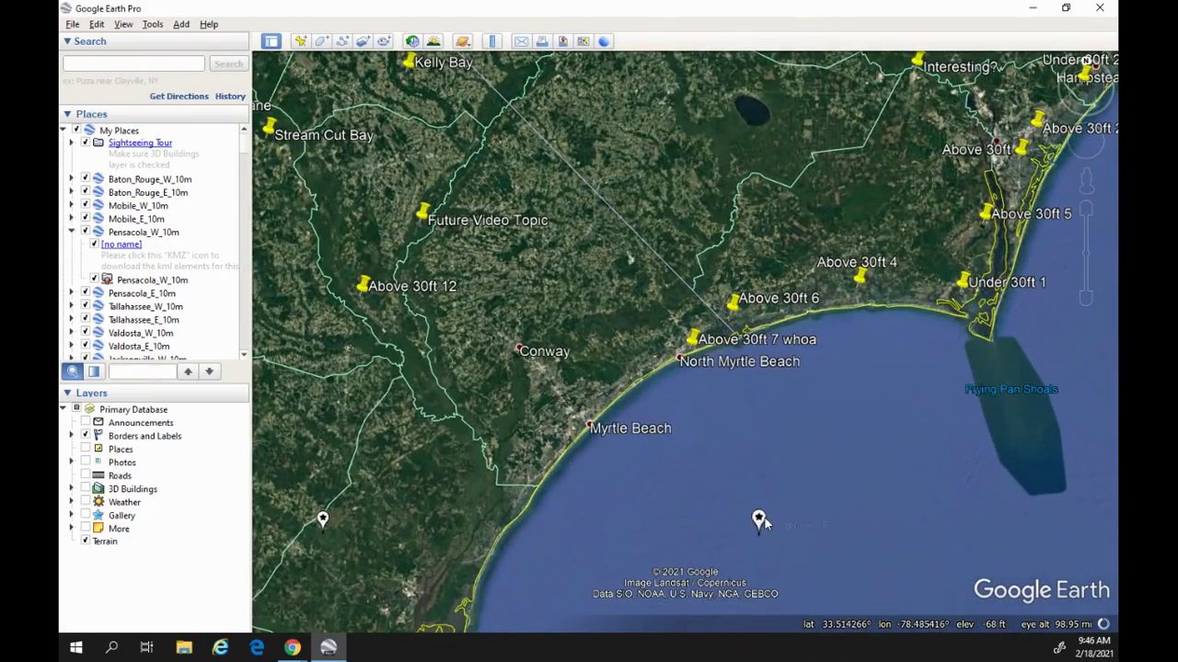
pyautogui.click(758, 521)
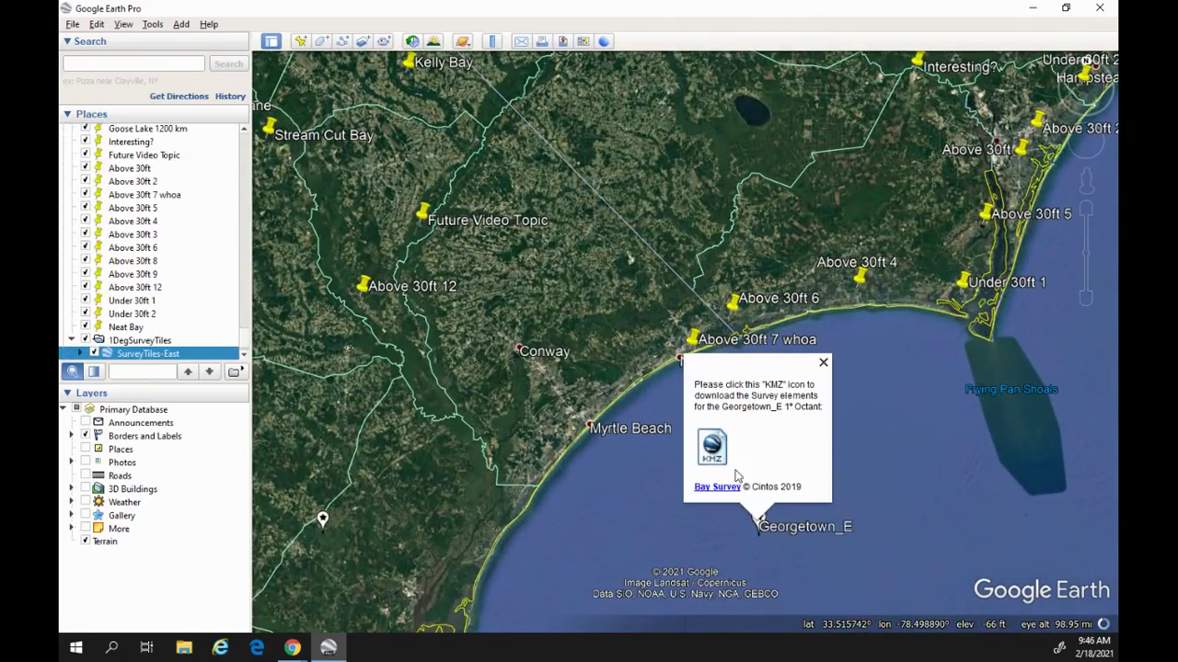
pyautogui.click(708, 446)
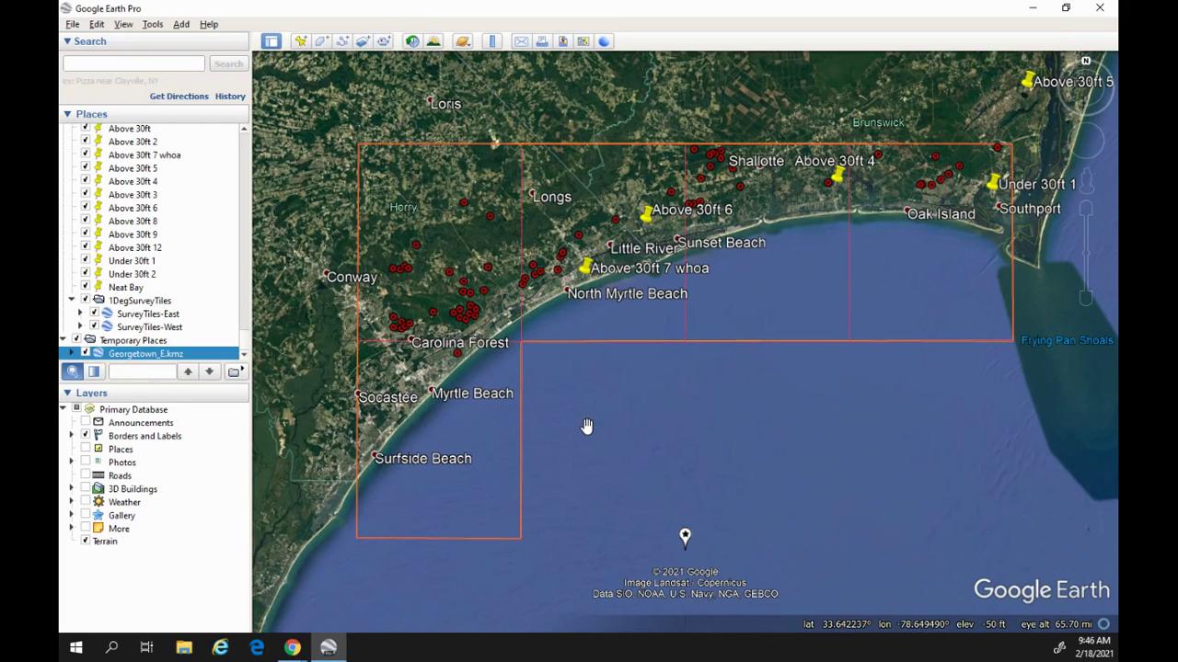
# Examine the coloured elevation overlay and marked bays along the coast from Myrtle Beach to North Myrtle Beach and inland towards Wampee.
pyautogui.scroll(3, 481, 390)
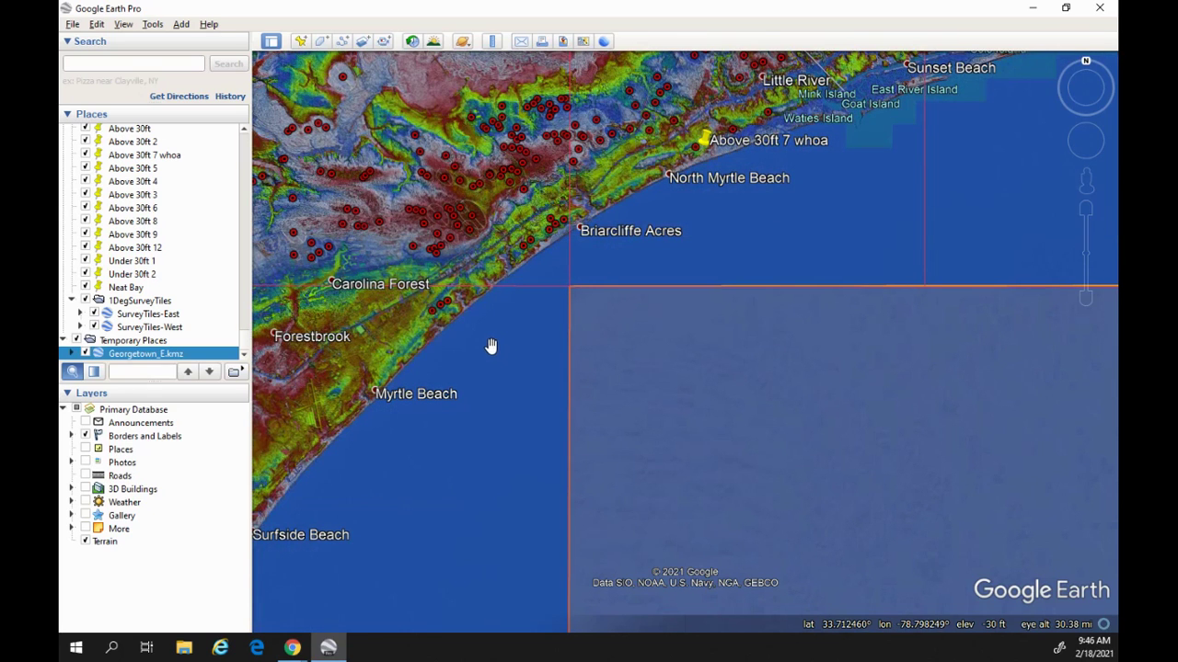
pyautogui.moveTo(486, 344); pyautogui.dragTo(485, 455)
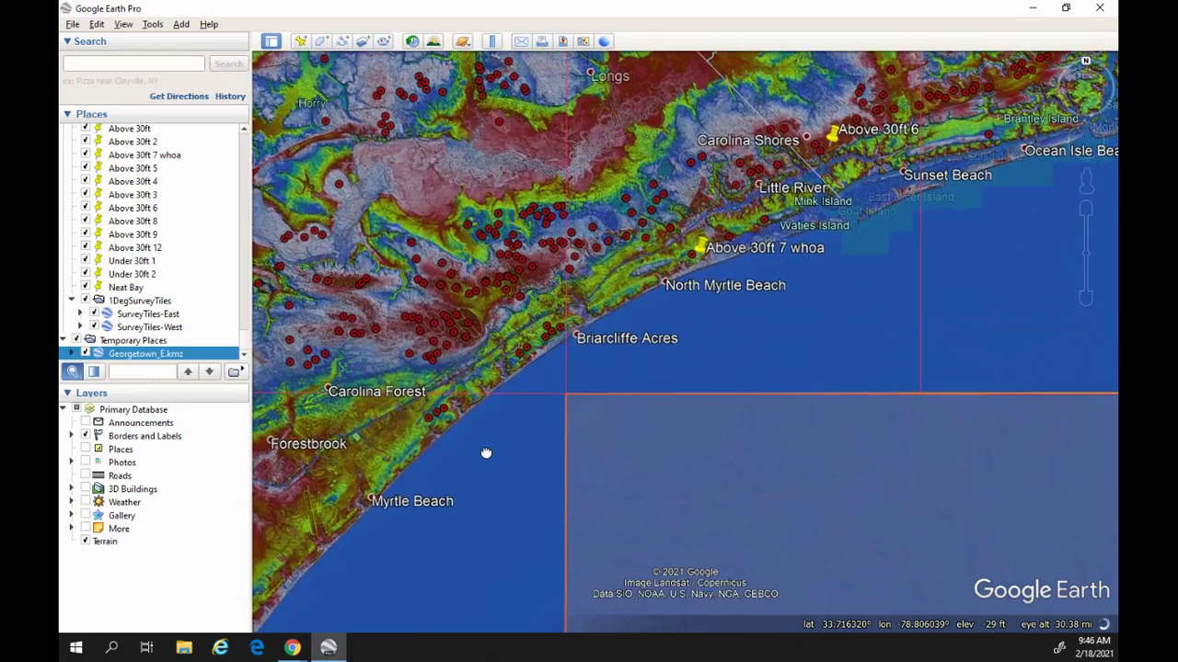
pyautogui.moveTo(504, 394); pyautogui.dragTo(547, 515)
pyautogui.scroll(3, 518, 463)
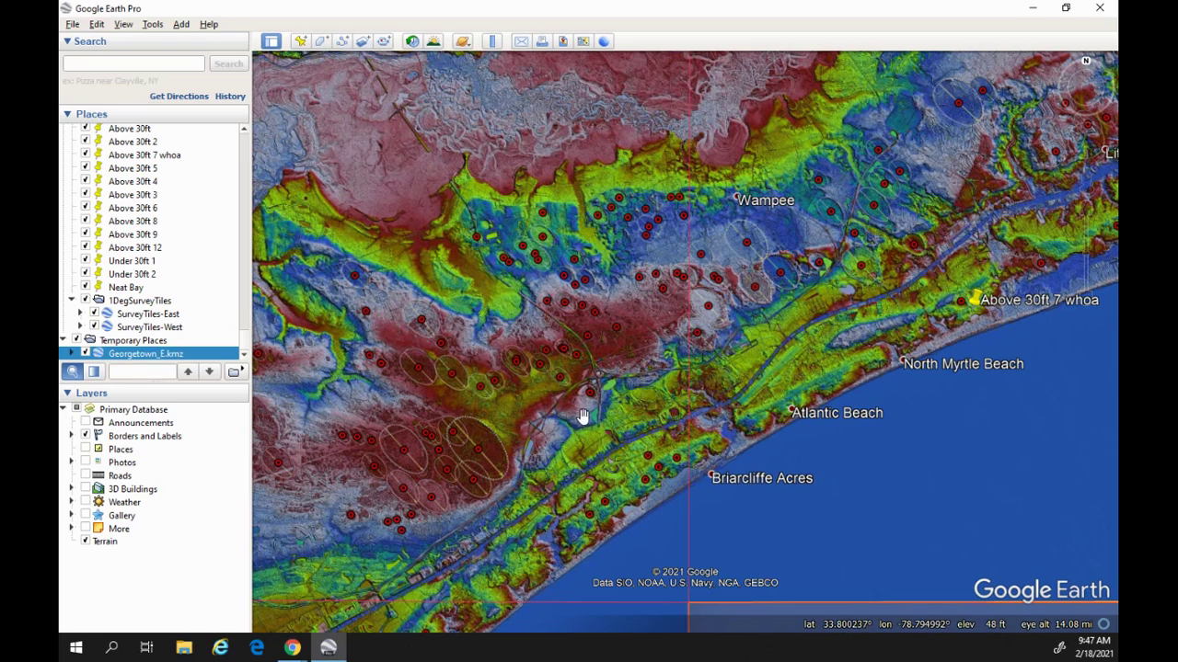
pyautogui.moveTo(547, 420); pyautogui.dragTo(538, 439)
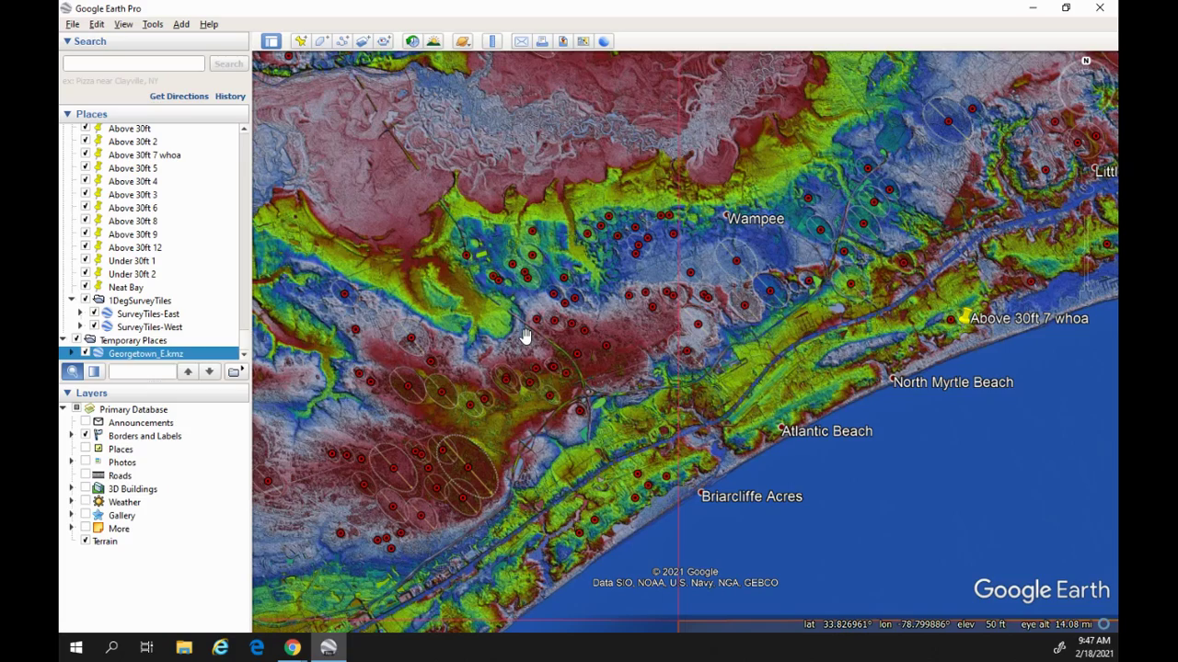
pyautogui.scroll(3, 499, 389)
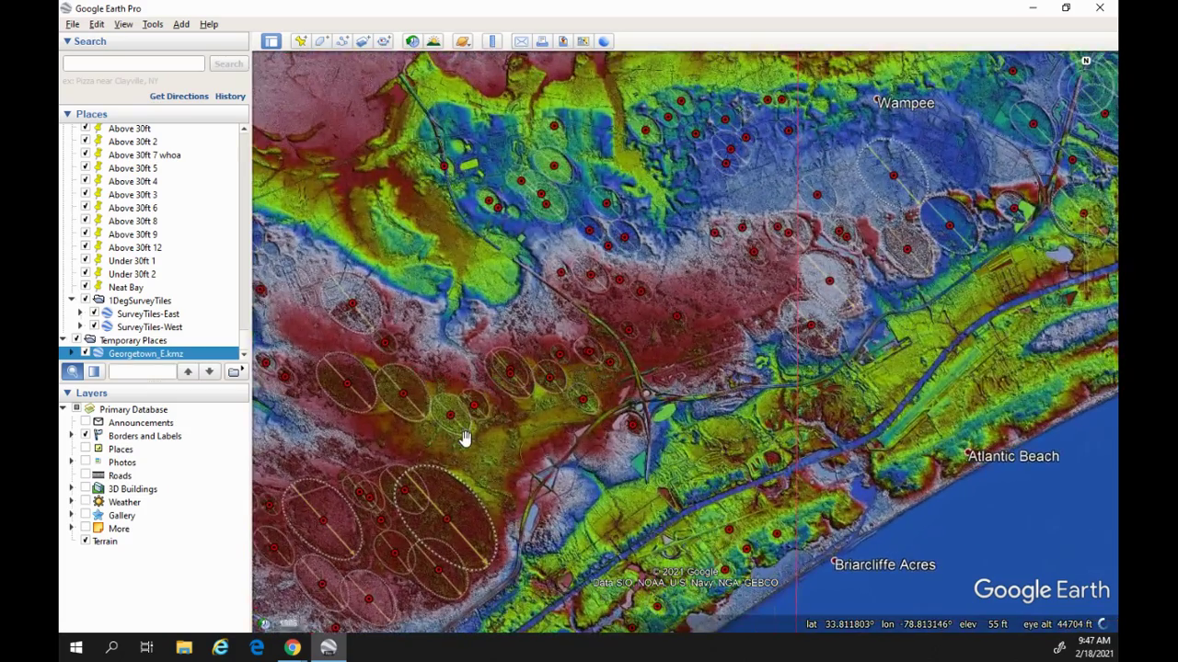
pyautogui.scroll(2, 528, 420)
pyautogui.scroll(-3, 521, 412)
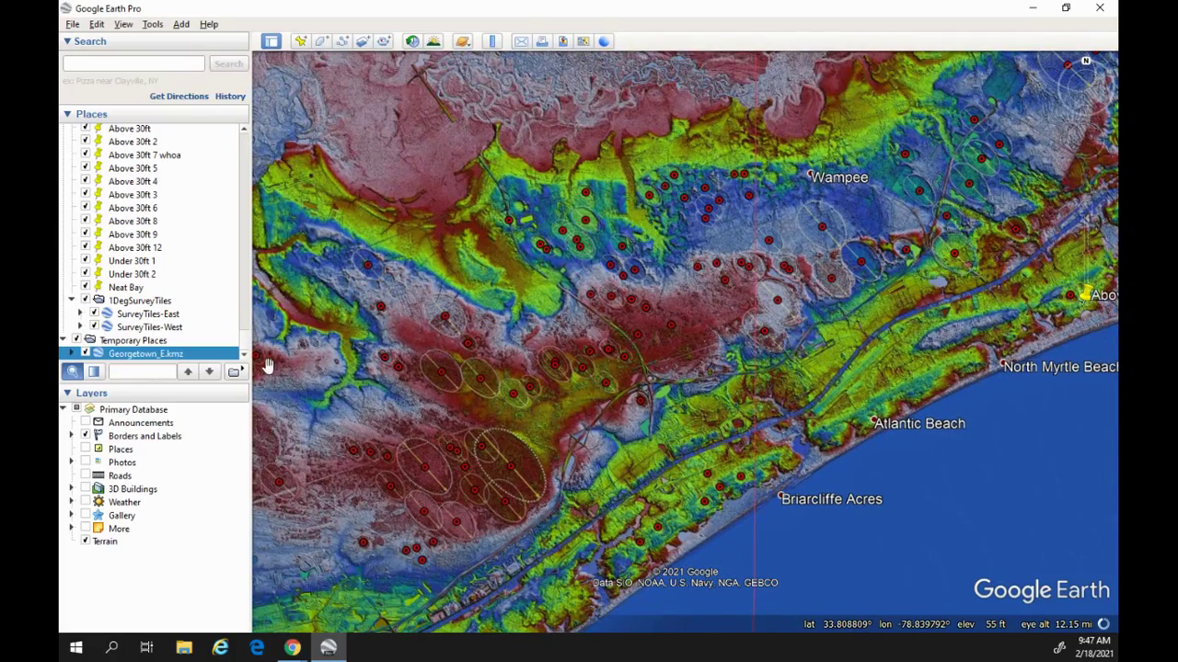
# Hide the Georgetown_E.kmz overlay and inspect the satellite imagery of the developed shoreline between Myrtle Beach and Briarcliffe Acres.
pyautogui.click(85, 355)
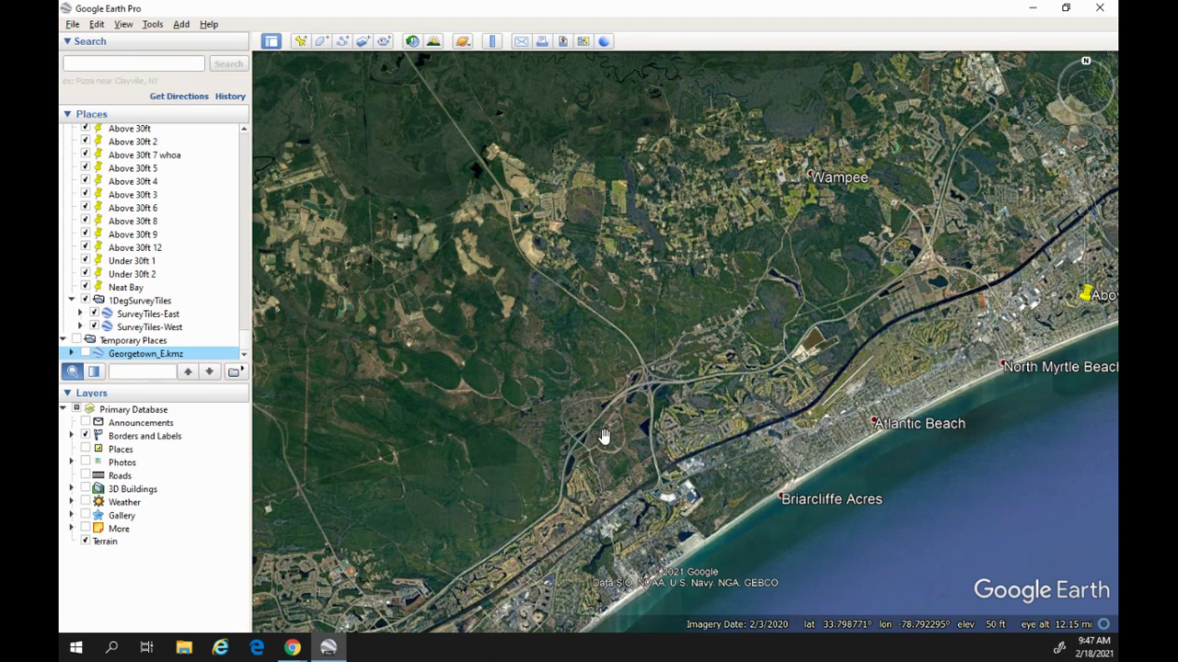
pyautogui.moveTo(593, 441); pyautogui.dragTo(593, 414)
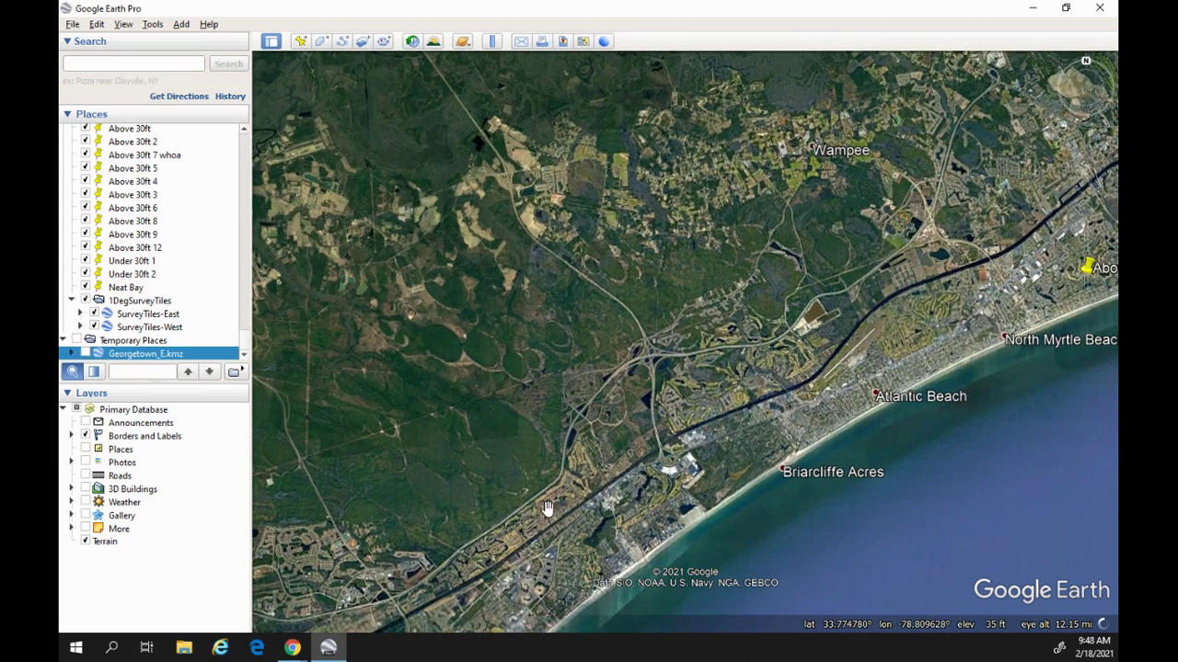
pyautogui.moveTo(543, 561); pyautogui.dragTo(599, 442)
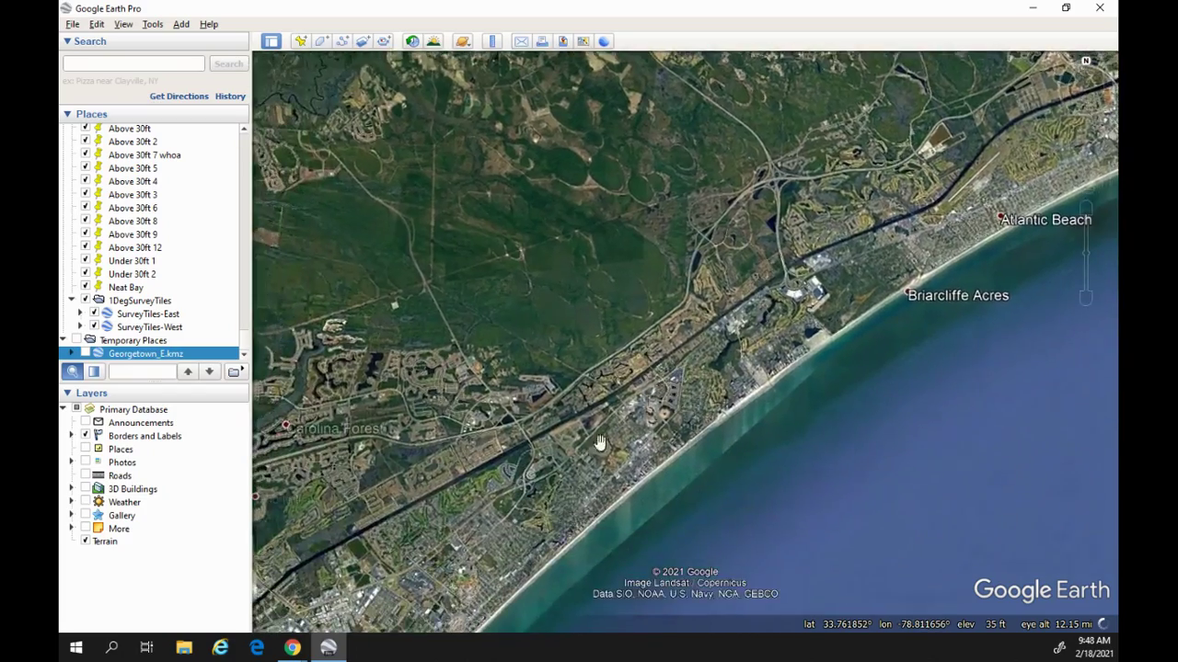
pyautogui.scroll(-3, 599, 442)
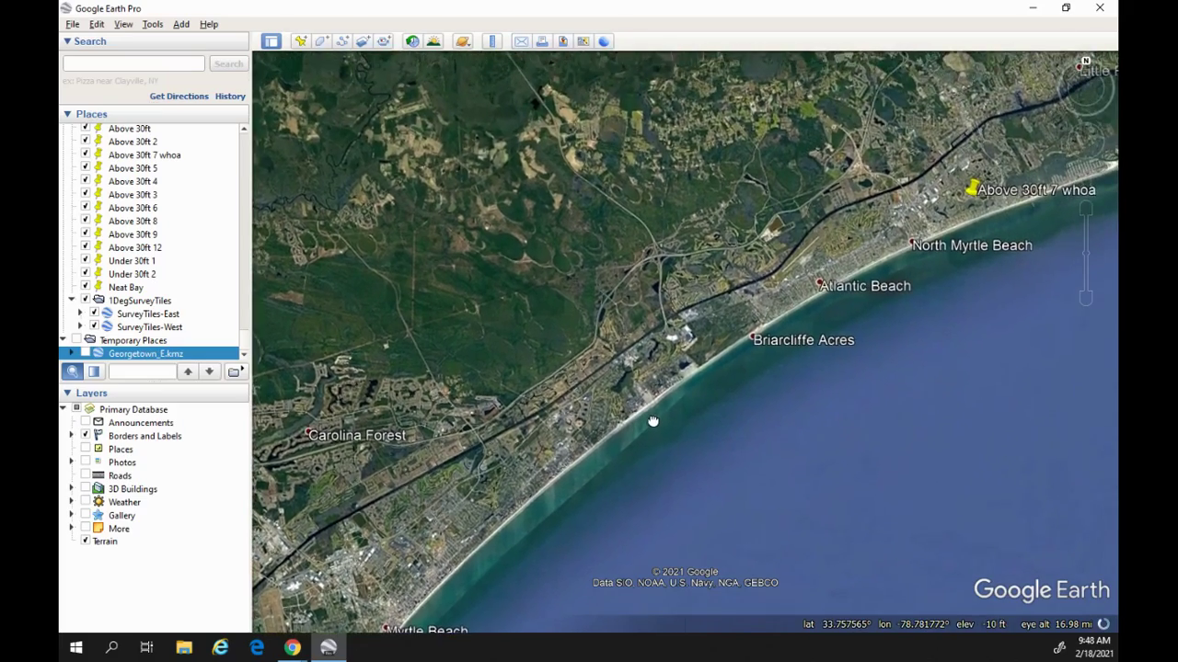
pyautogui.scroll(5, 585, 444)
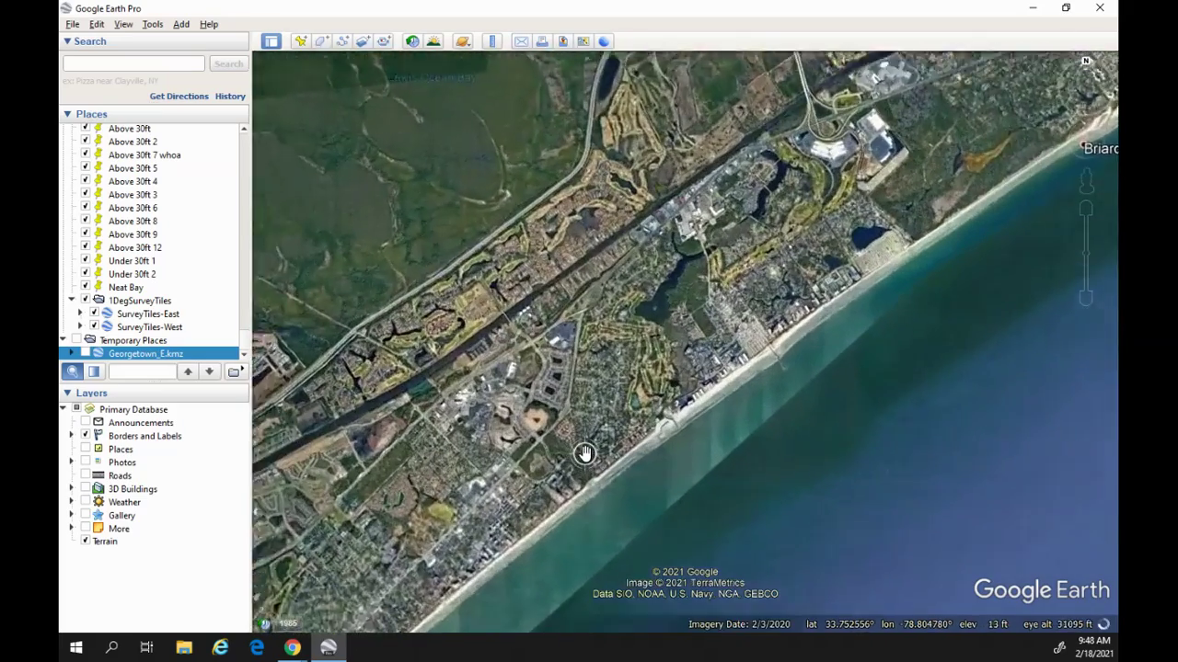
pyautogui.scroll(5, 632, 404)
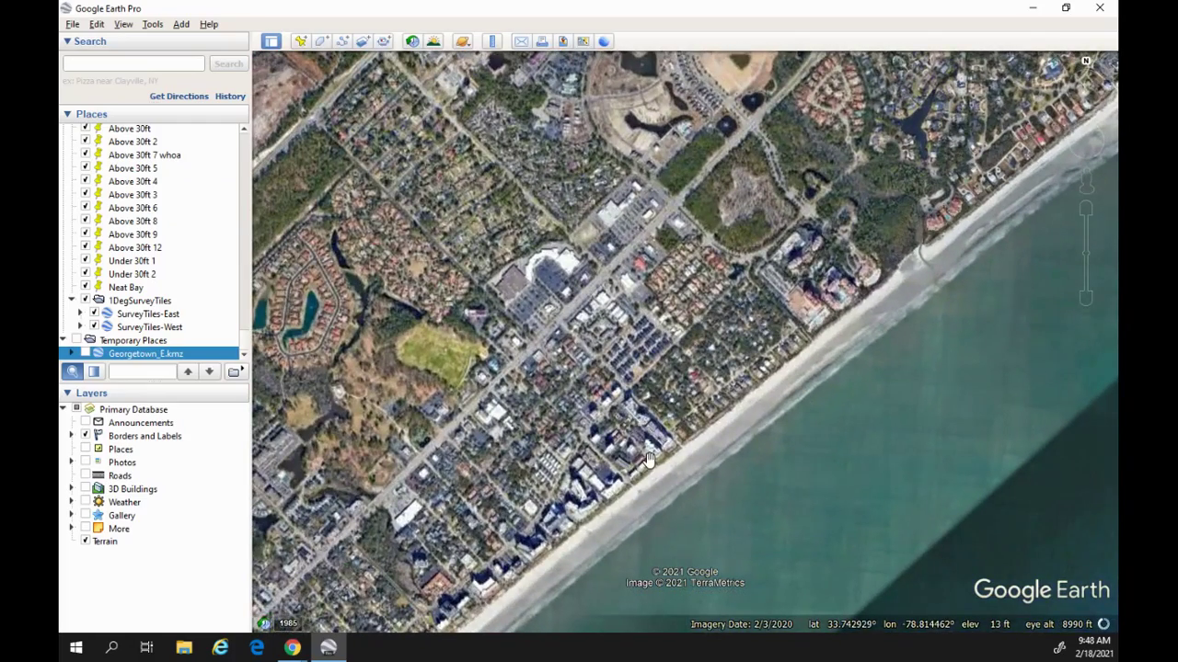
pyautogui.scroll(-4, 721, 396)
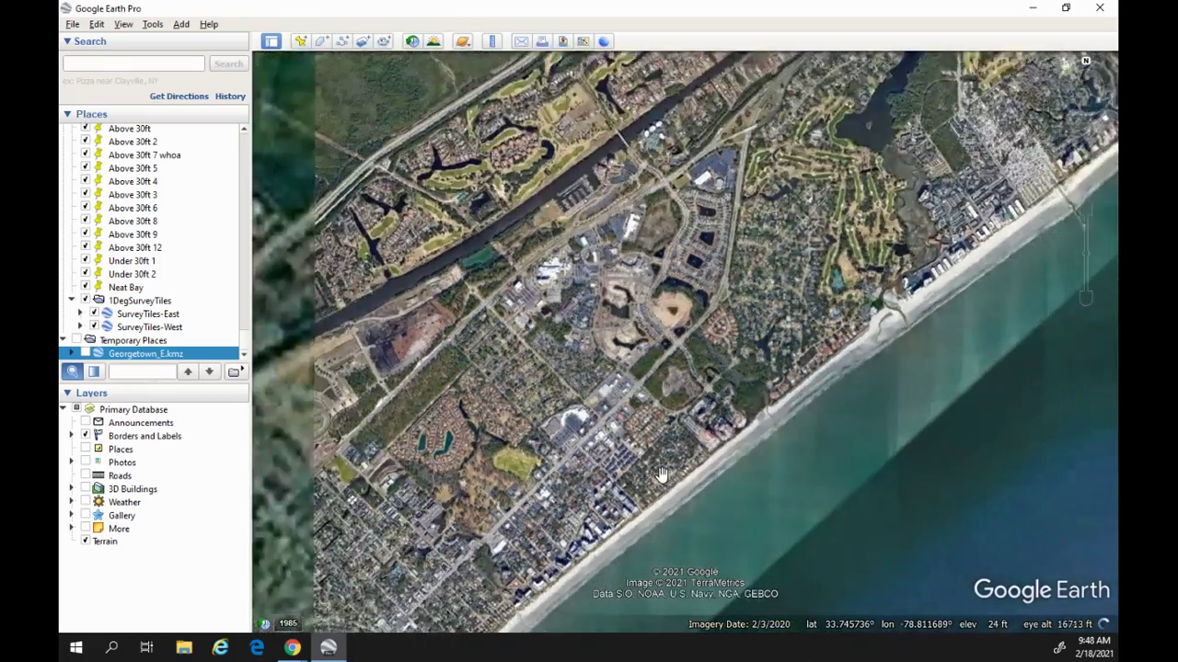
pyautogui.scroll(-2, 672, 405)
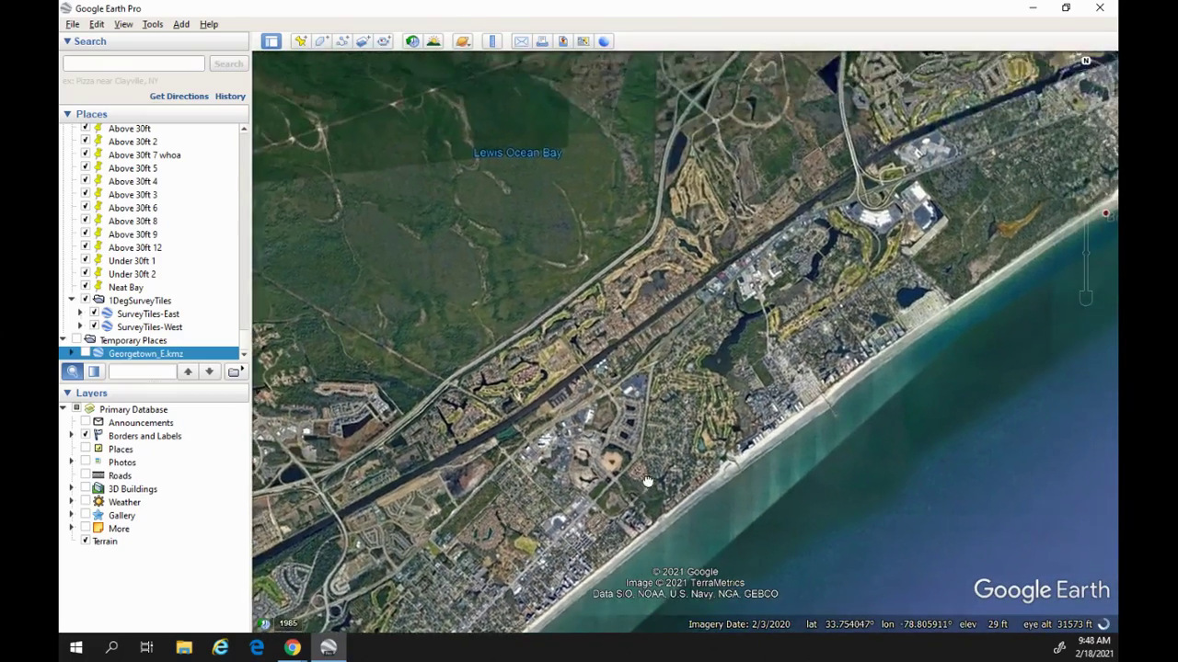
pyautogui.scroll(-3, 672, 406)
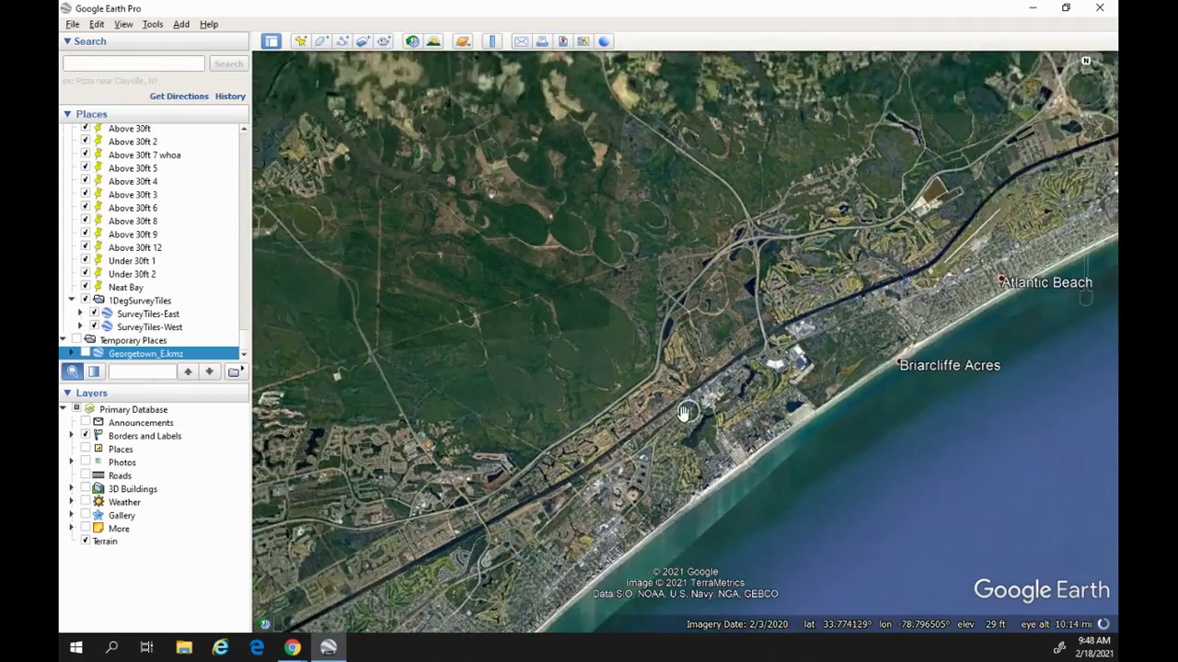
# Inspect the inland bays north of Lewis Ocean Bay in satellite imagery and show the Georgetown_E.kmz overlay over them again.
pyautogui.moveTo(611, 285); pyautogui.dragTo(531, 346)
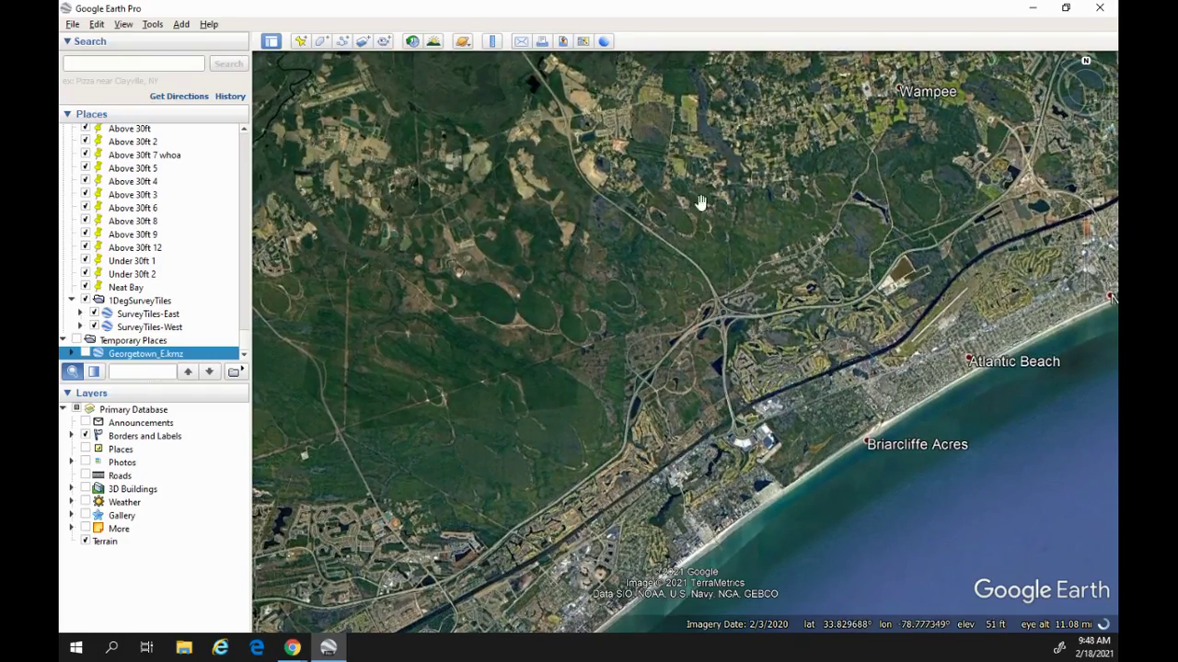
pyautogui.moveTo(659, 337); pyautogui.dragTo(573, 364)
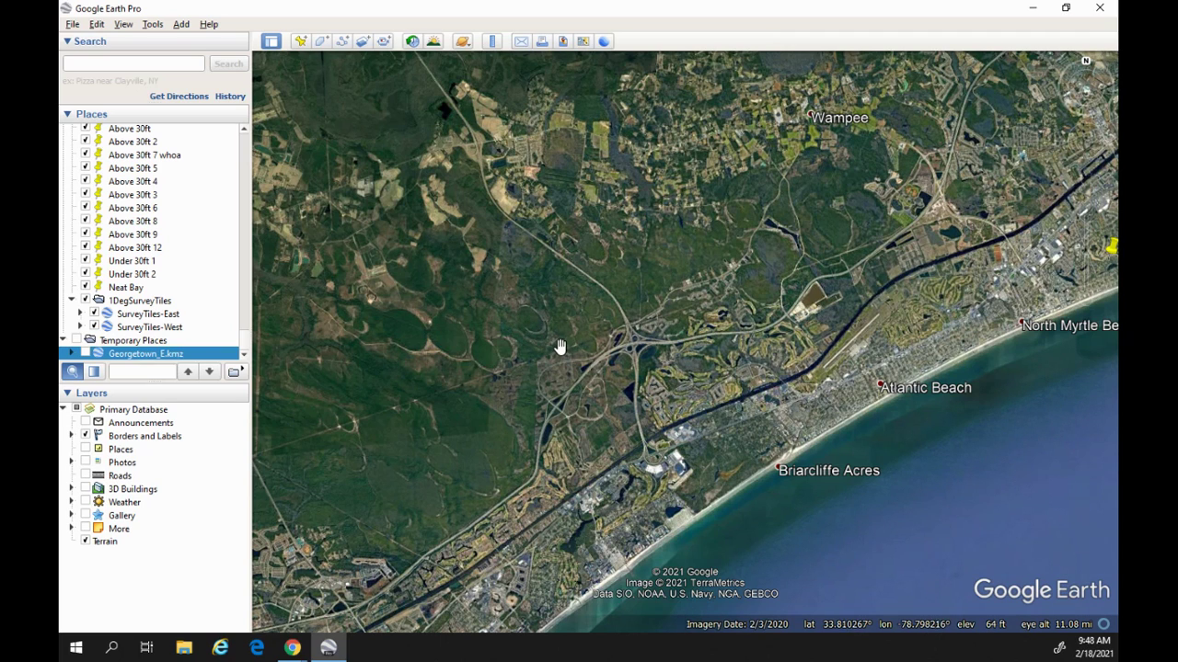
pyautogui.moveTo(652, 348); pyautogui.dragTo(622, 342)
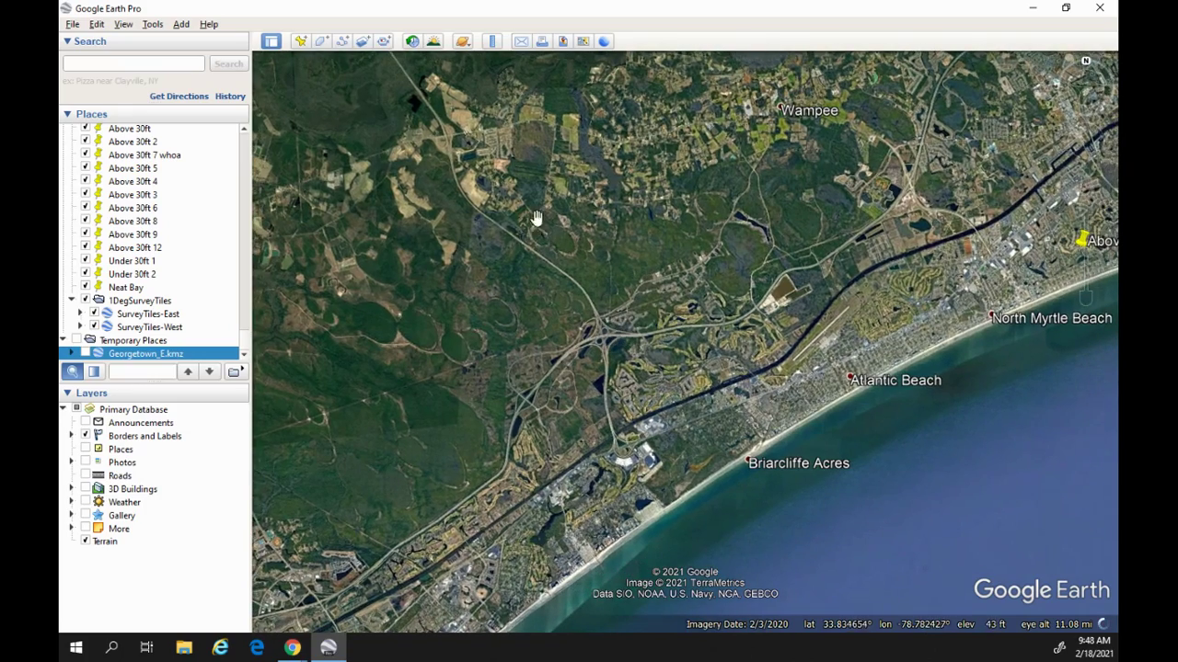
pyautogui.moveTo(452, 358); pyautogui.dragTo(463, 348)
pyautogui.scroll(3, 463, 348)
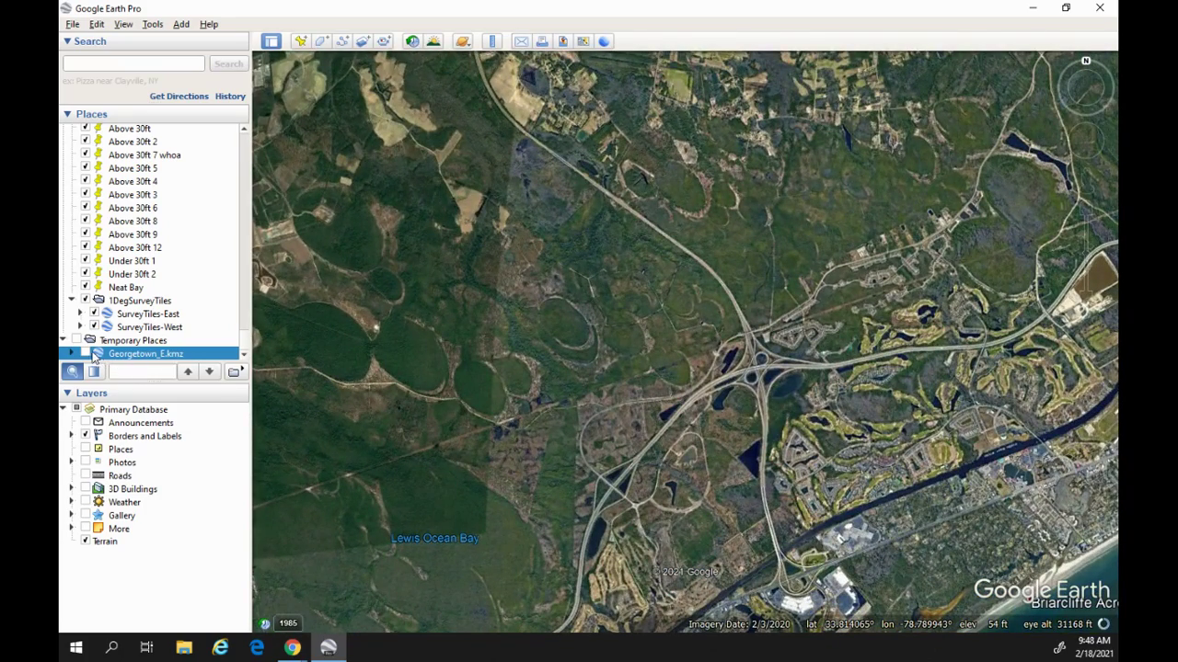
pyautogui.click(85, 355)
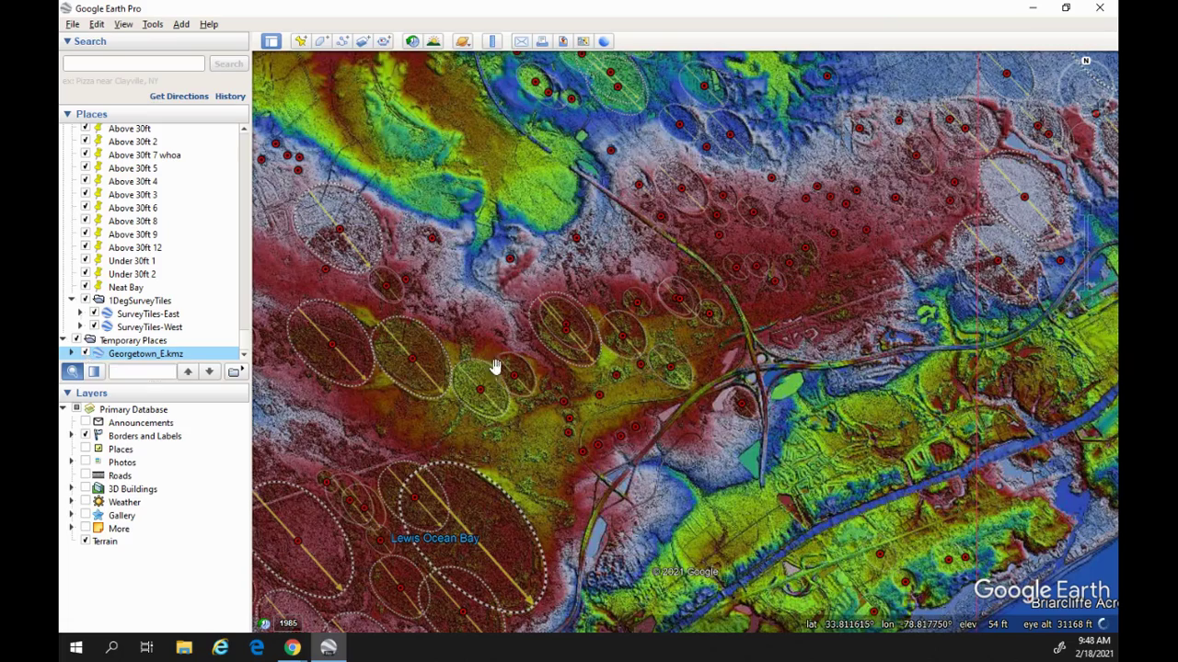
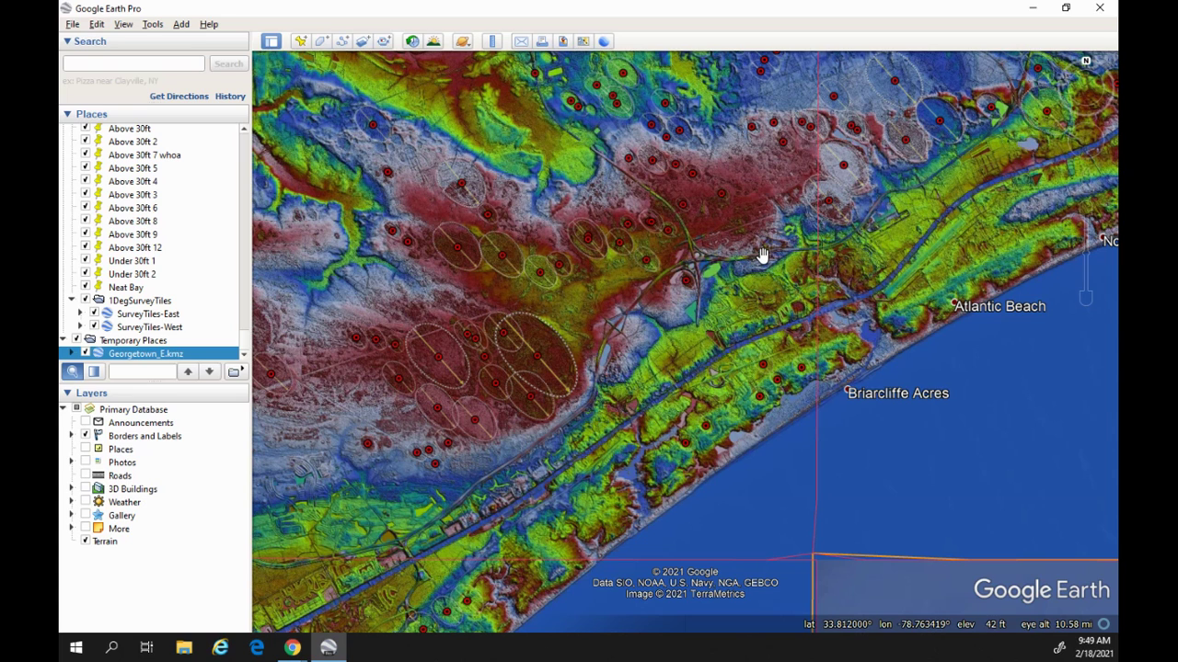
# Review the overlaid bays between Lewis Ocean Bay and Wampee, and turn off the Georgetown_E.kmz overlay.
pyautogui.moveTo(670, 312); pyautogui.dragTo(676, 382)
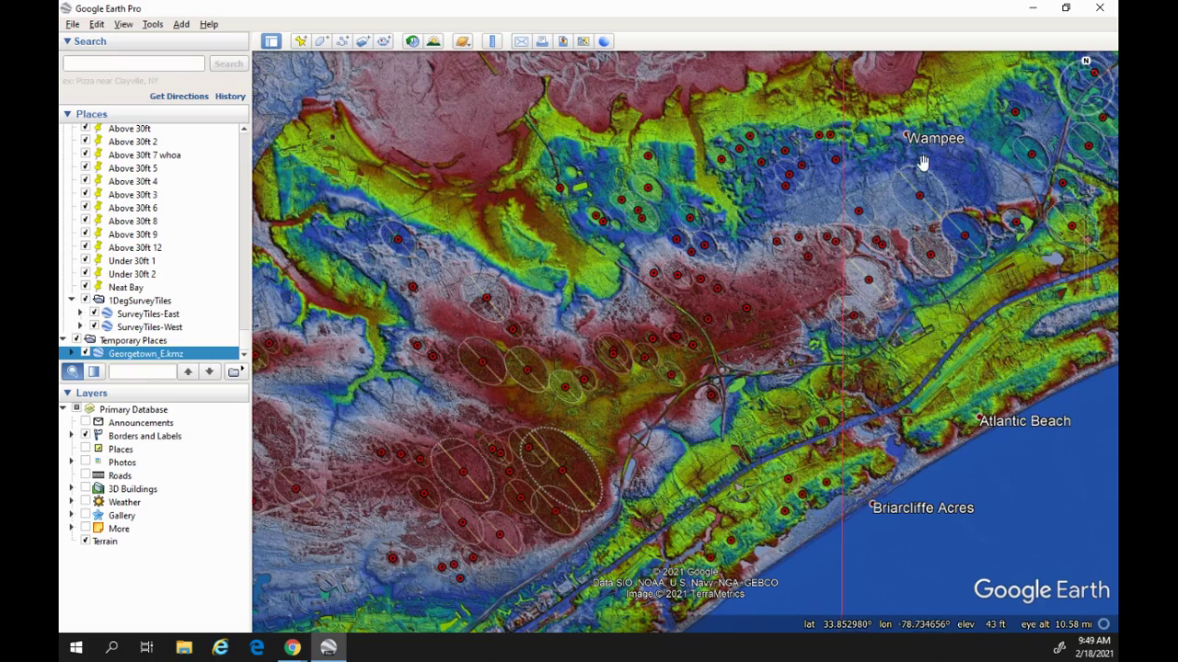
pyautogui.scroll(3, 692, 206)
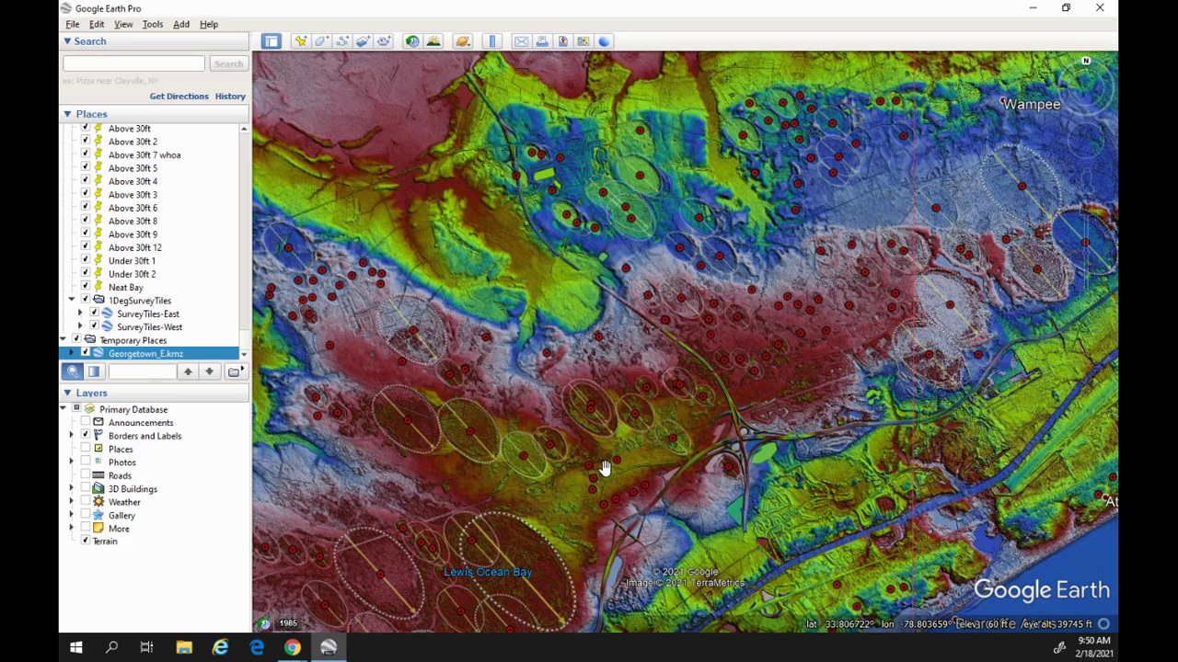
pyautogui.click(86, 353)
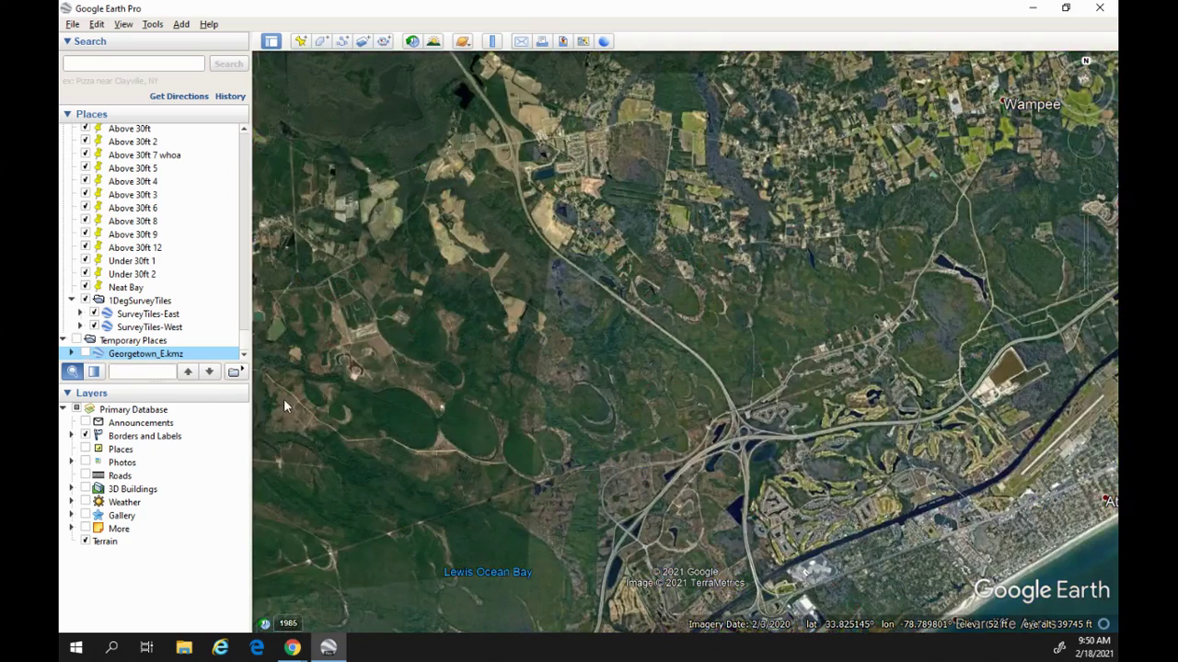
# Show the Georgetown_E.kmz overlay again and inspect the cluster of marked bays in the green and blue zone west of Wampee.
pyautogui.click(85, 354)
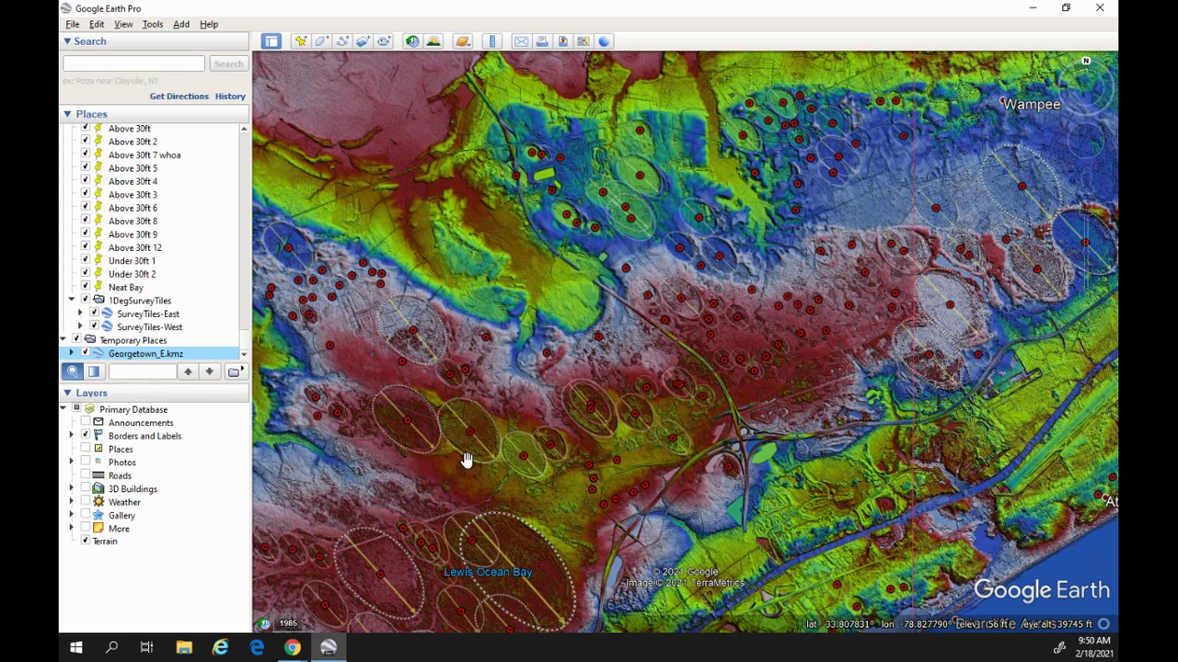
pyautogui.moveTo(599, 413); pyautogui.dragTo(559, 447)
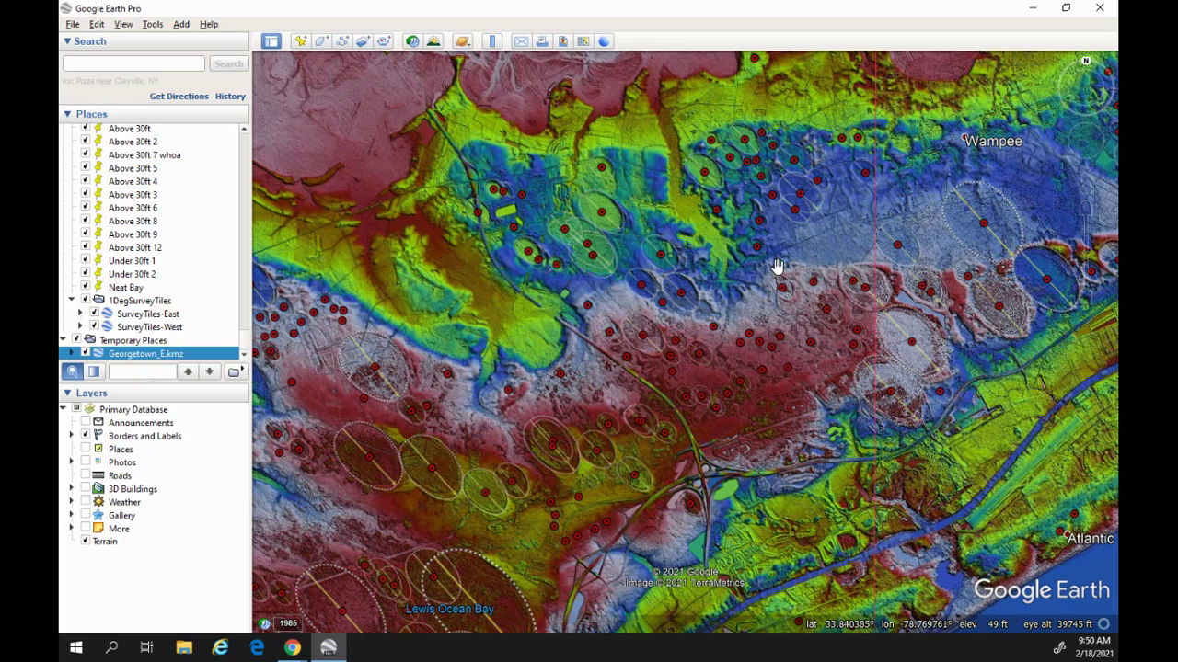
pyautogui.moveTo(771, 267); pyautogui.dragTo(745, 283)
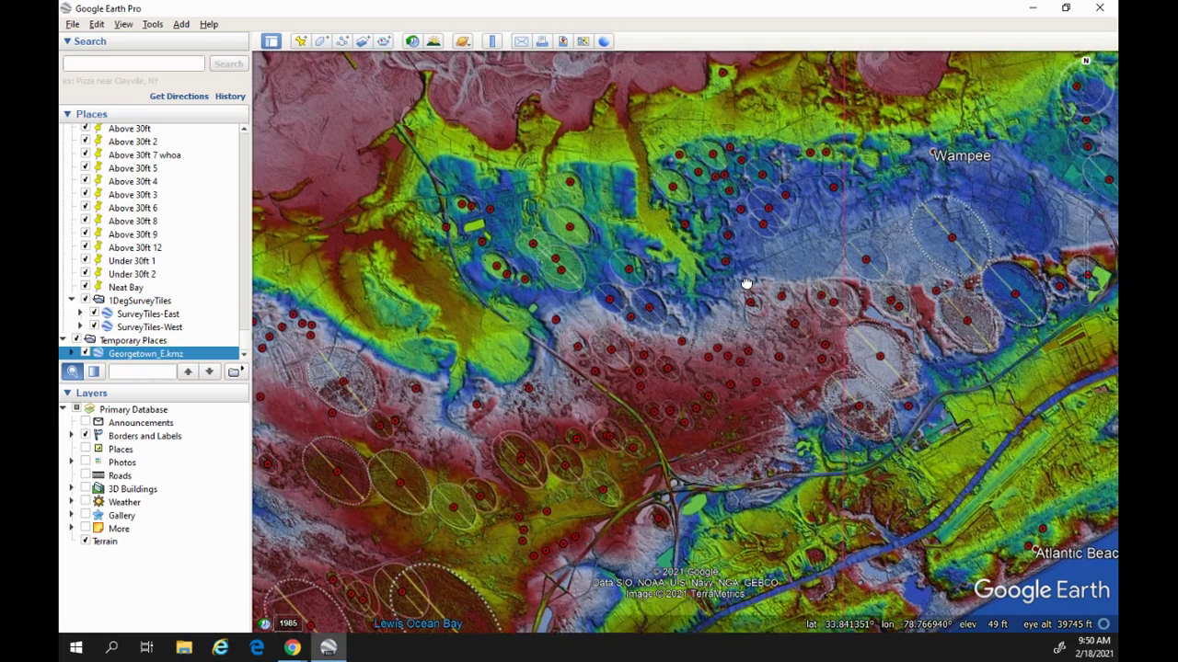
pyautogui.scroll(3, 583, 254)
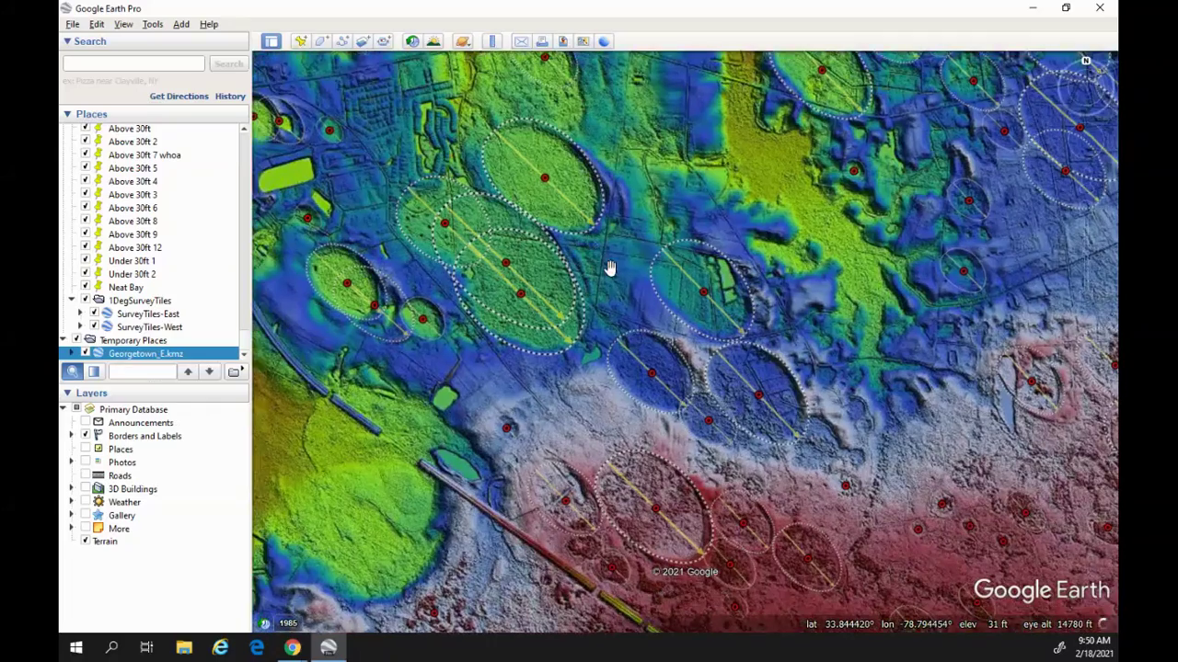
pyautogui.moveTo(610, 266); pyautogui.dragTo(611, 307)
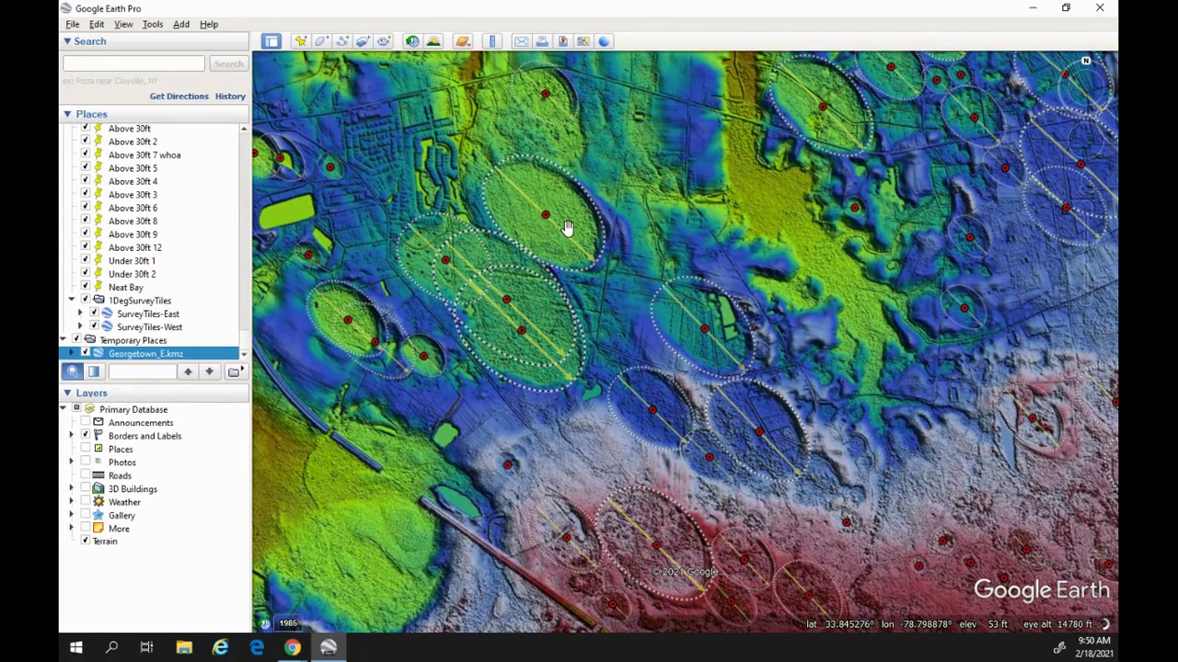
pyautogui.moveTo(615, 260); pyautogui.dragTo(622, 286)
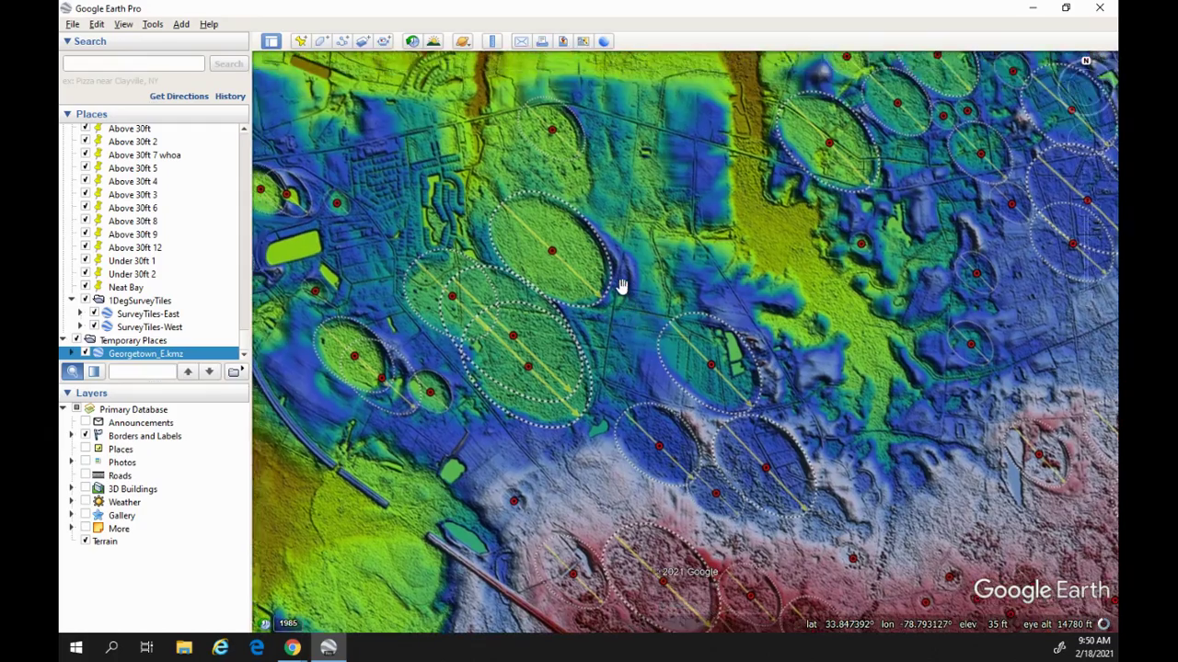
# Review how the marked bays west of Wampee sit between the inland terrace edge and the red ridge to the south.
pyautogui.scroll(-2, 622, 286)
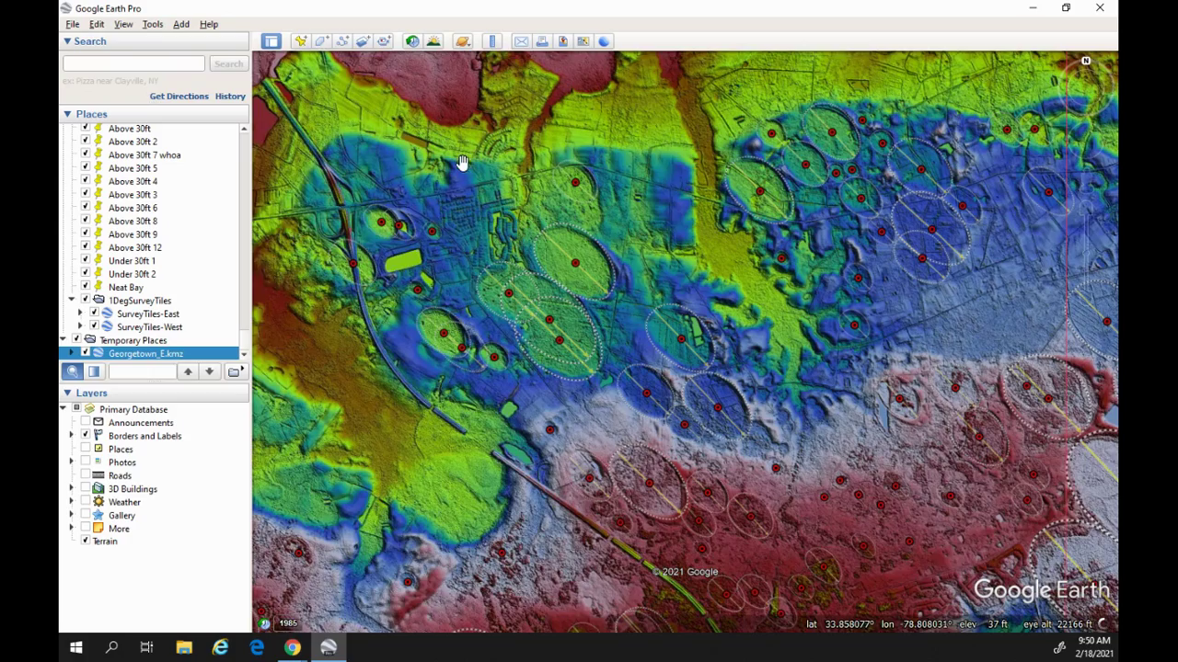
pyautogui.moveTo(448, 210); pyautogui.dragTo(436, 230)
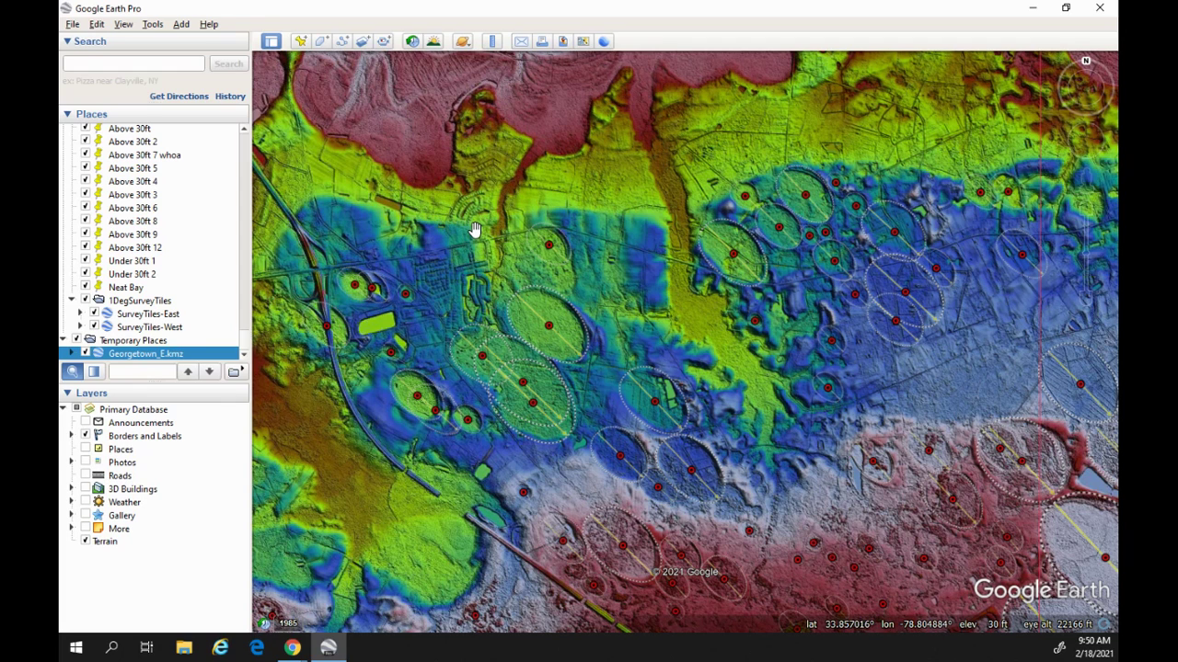
pyautogui.moveTo(499, 226); pyautogui.dragTo(481, 238)
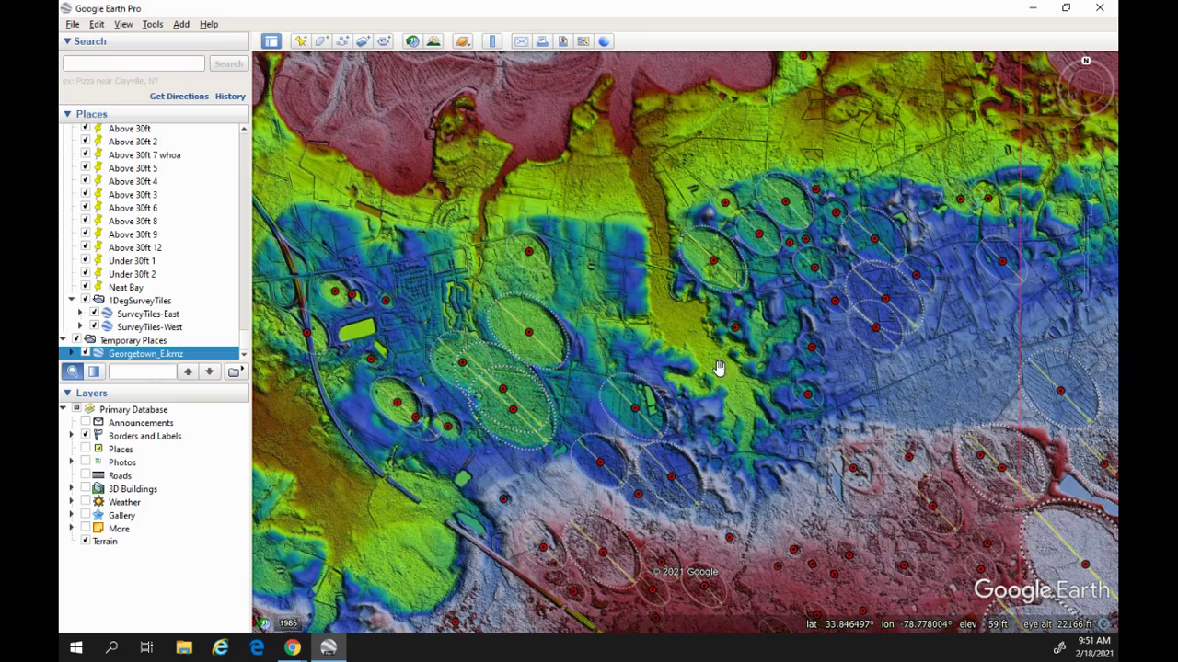
pyautogui.moveTo(634, 429); pyautogui.dragTo(612, 322)
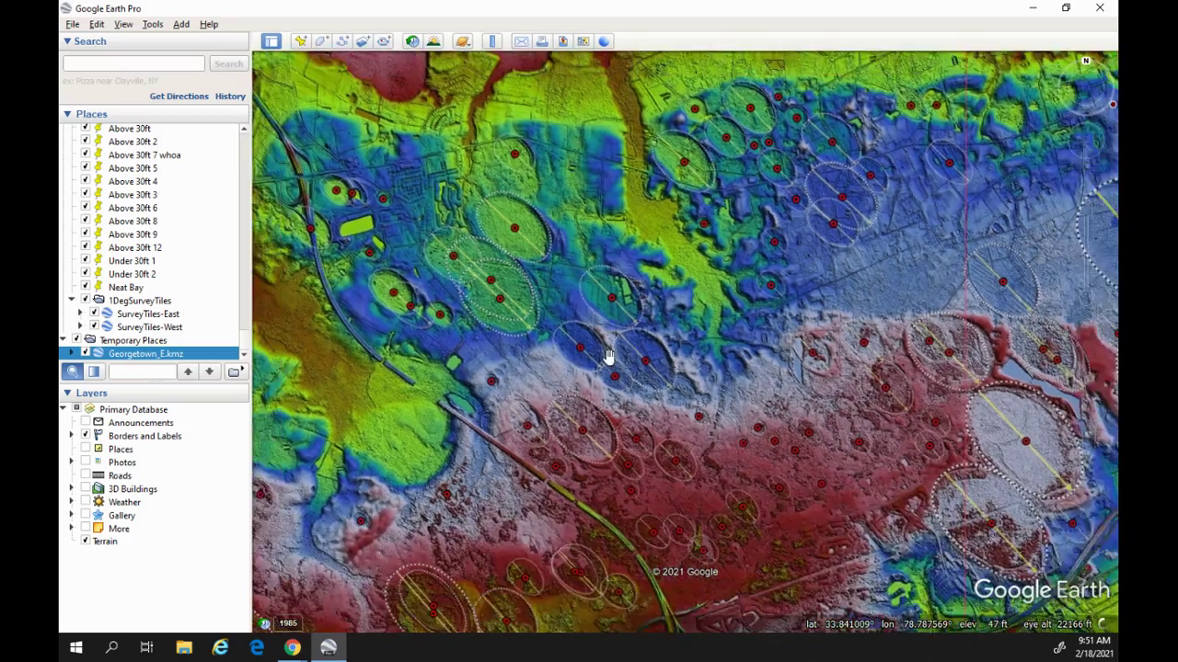
pyautogui.scroll(-3, 610, 349)
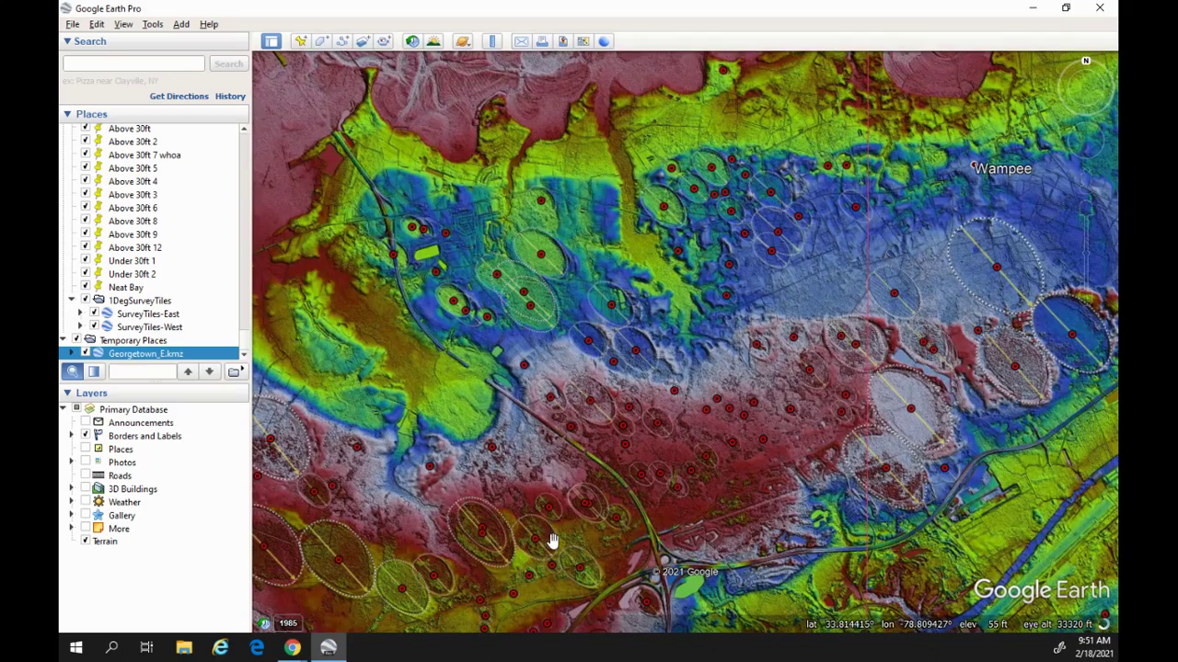
pyautogui.moveTo(549, 463); pyautogui.dragTo(548, 507)
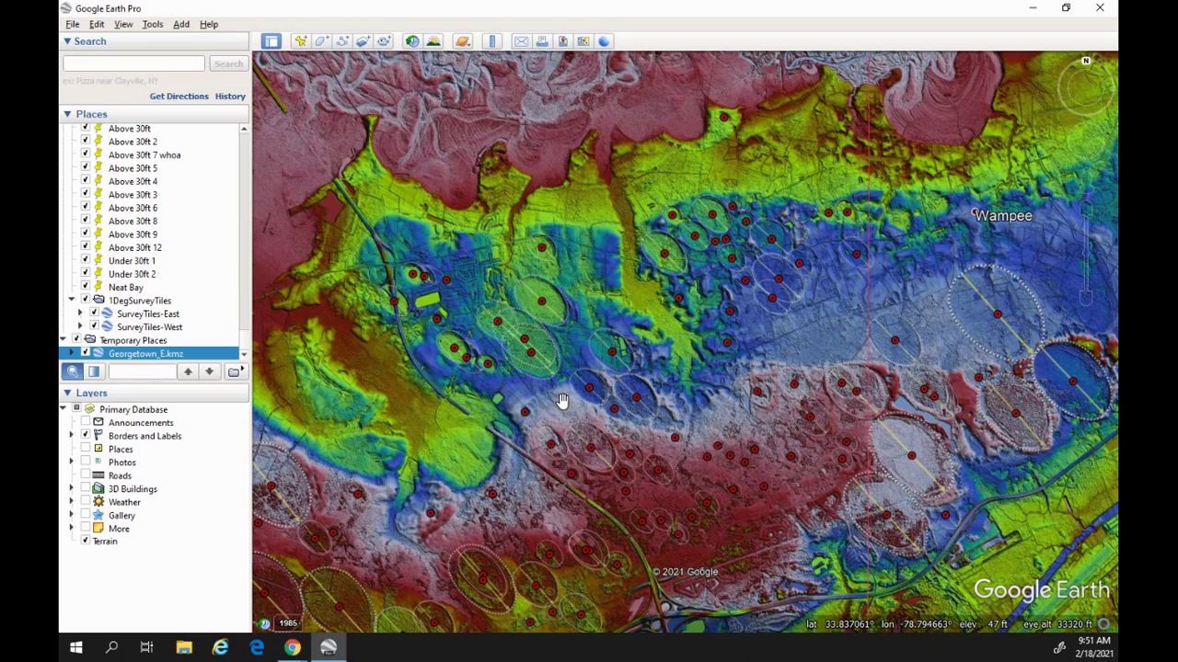
# Examine the row of marked bays along the coastal ridge between Dunes Lake and Long Pond, southwest of Briarcliffe Acres.
pyautogui.moveTo(552, 274); pyautogui.dragTo(560, 372)
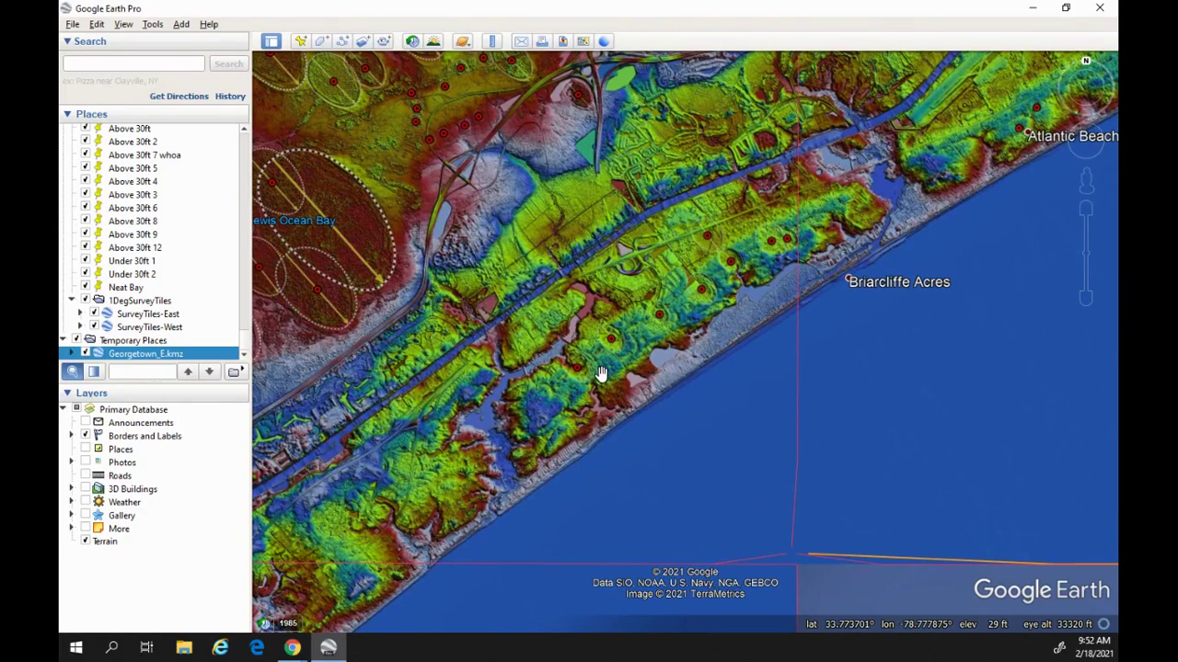
pyautogui.scroll(2, 575, 385)
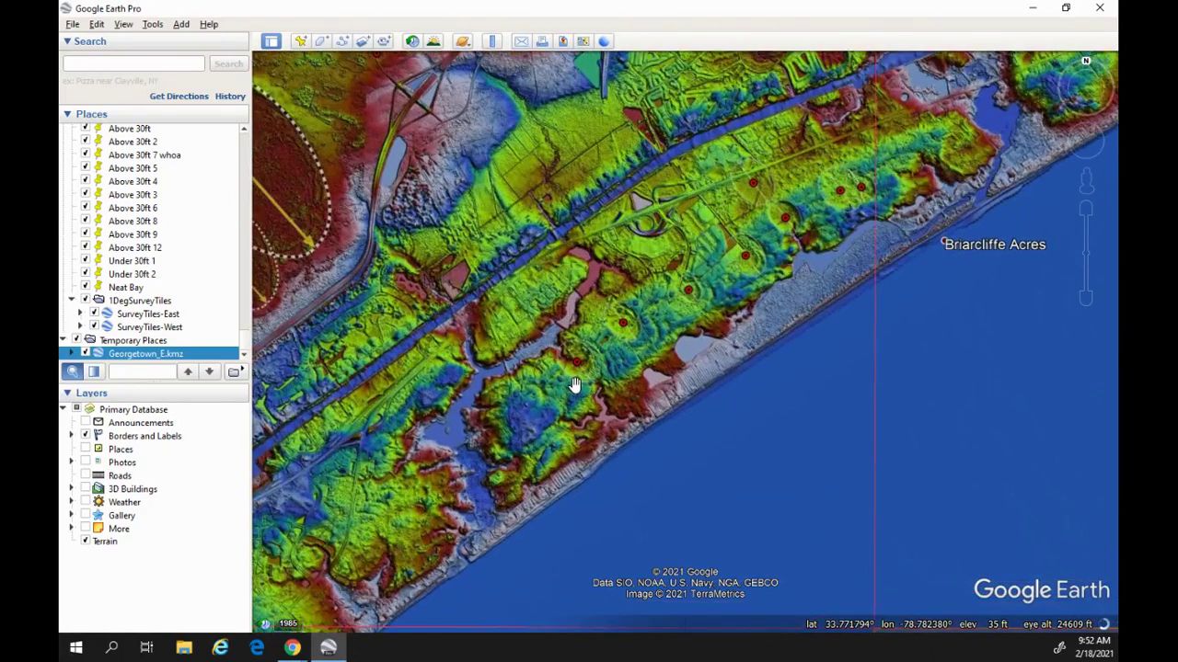
pyautogui.scroll(1, 575, 385)
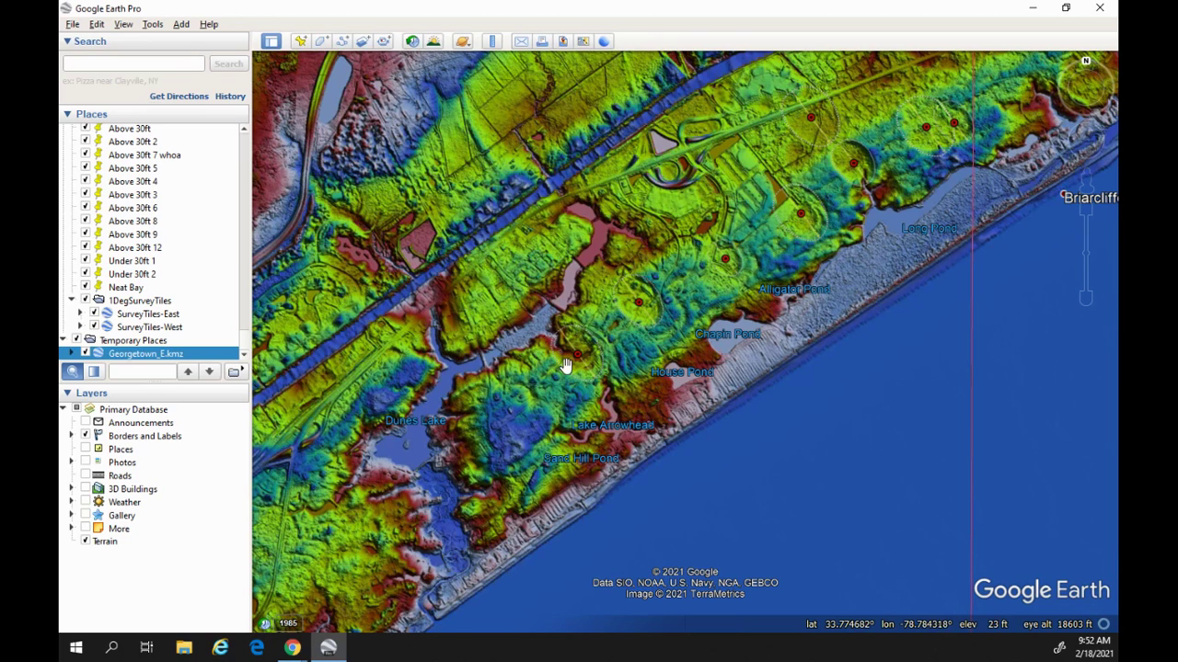
pyautogui.moveTo(726, 281); pyautogui.dragTo(672, 318)
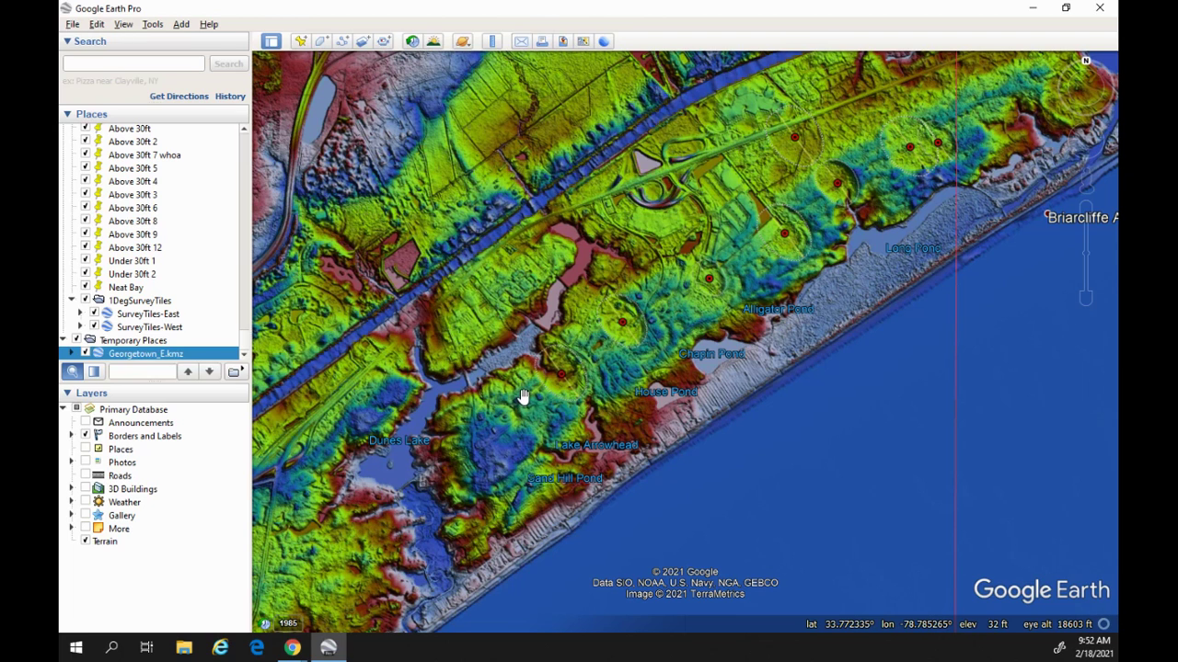
pyautogui.moveTo(522, 395); pyautogui.dragTo(511, 402)
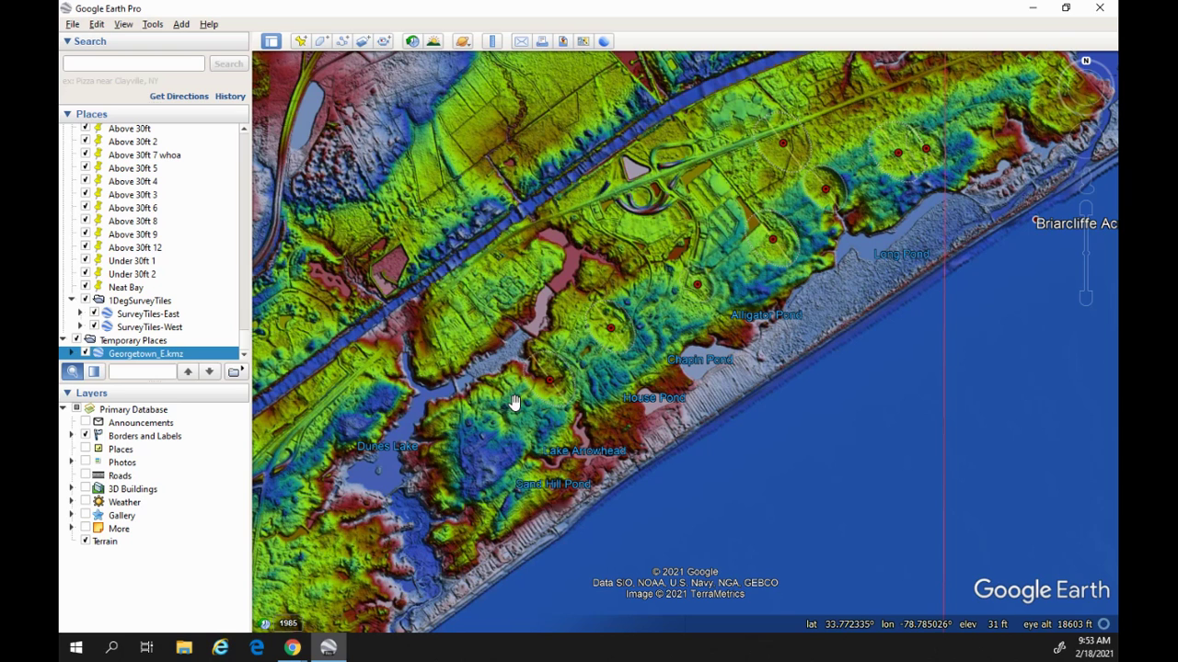
pyautogui.moveTo(513, 401); pyautogui.dragTo(516, 412)
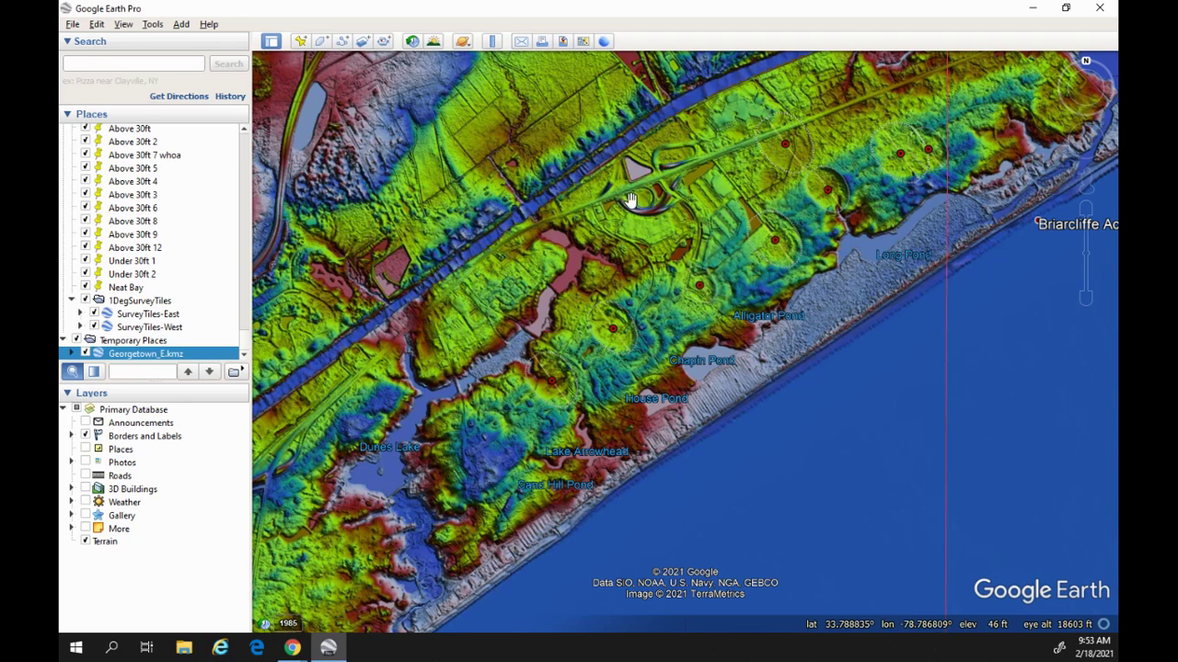
# Compare the coastal ridge near Briarcliffe Acres with the larger inland bays around Lewis Ocean Bay.
pyautogui.moveTo(631, 195); pyautogui.dragTo(618, 269)
pyautogui.scroll(-2, 626, 257)
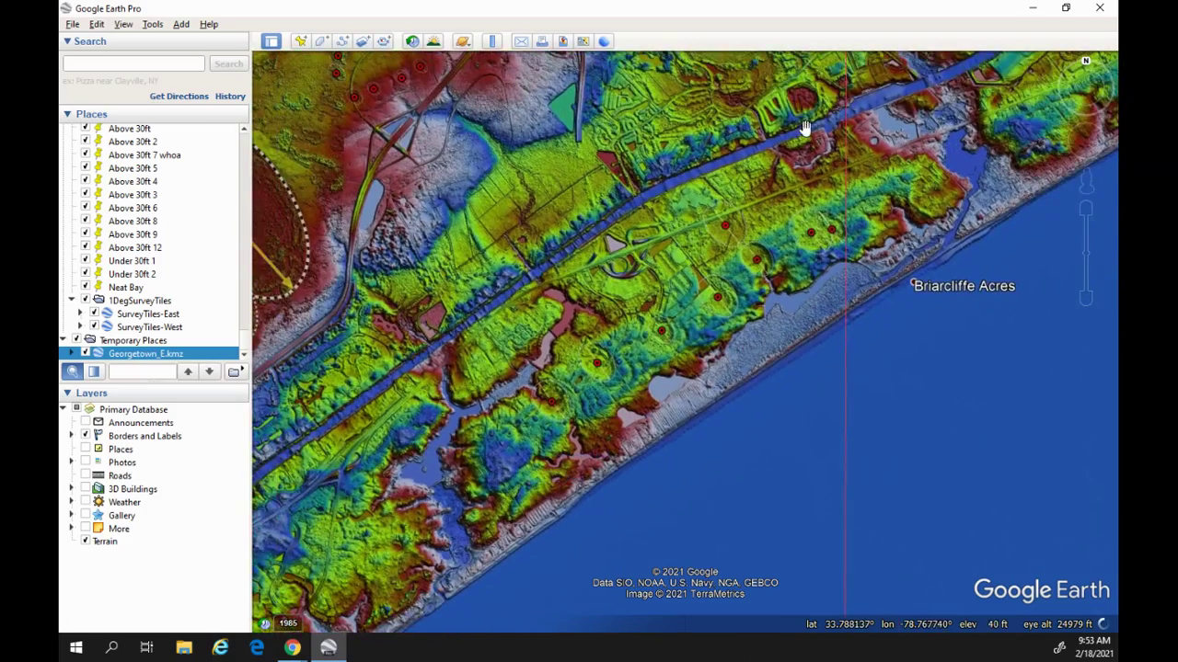
pyautogui.scroll(-2, 506, 326)
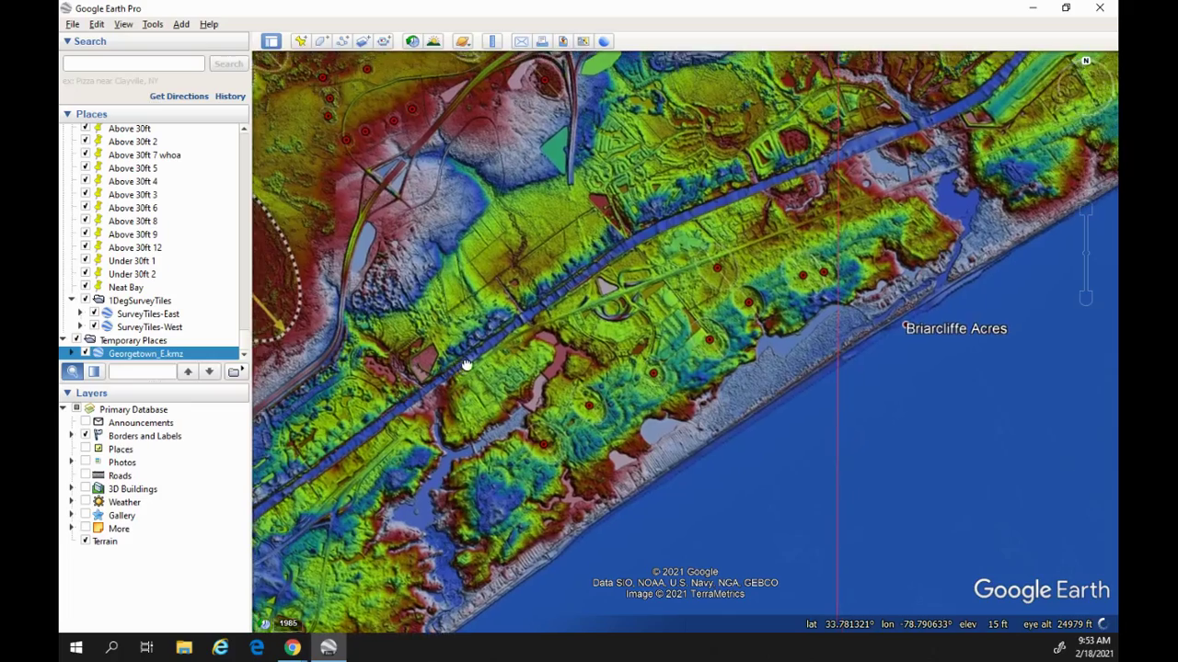
pyautogui.scroll(-2, 413, 341)
pyautogui.moveTo(390, 320); pyautogui.dragTo(440, 366)
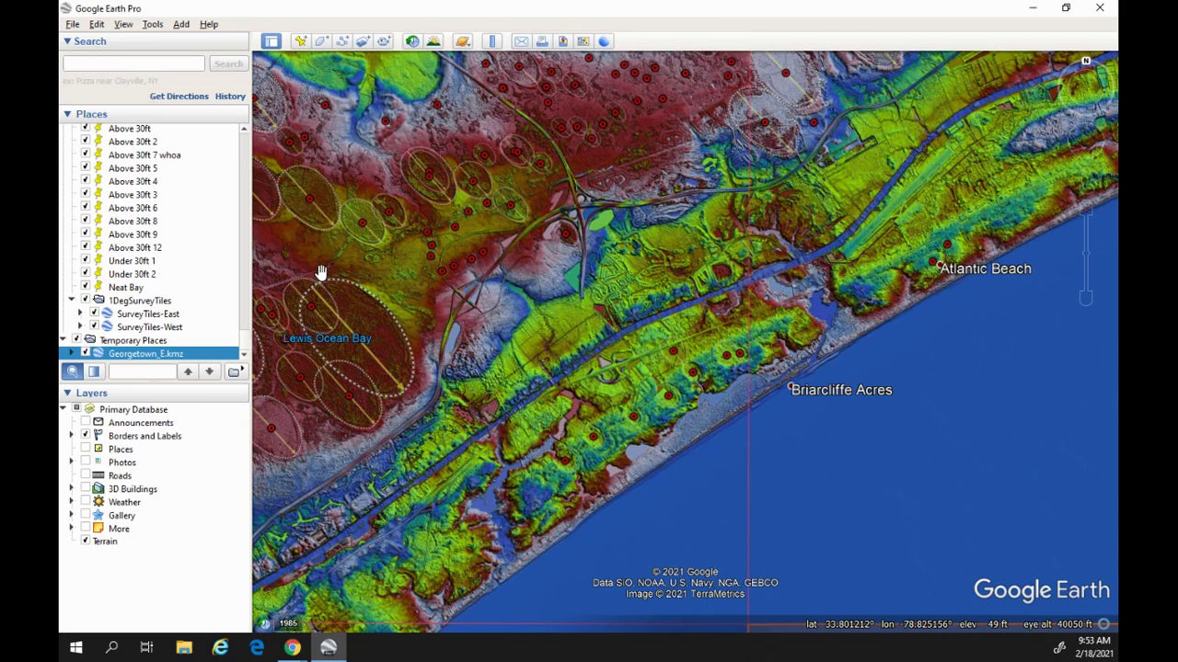
pyautogui.moveTo(544, 284); pyautogui.dragTo(411, 304)
# Inspect the old shoreline edge and adjoining bays from Sand Hill Pond past Chapin Pond and Long Pond to Briarcliffe Acres.
pyautogui.scroll(2, 457, 453)
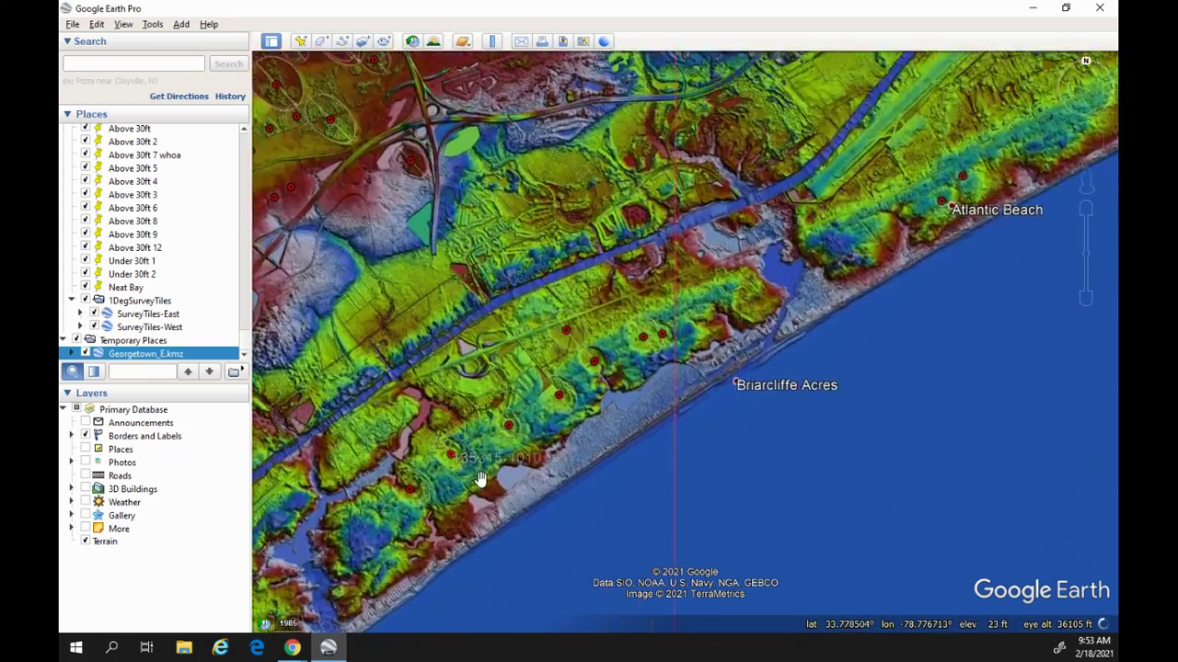
pyautogui.scroll(2, 489, 460)
pyautogui.scroll(1, 490, 455)
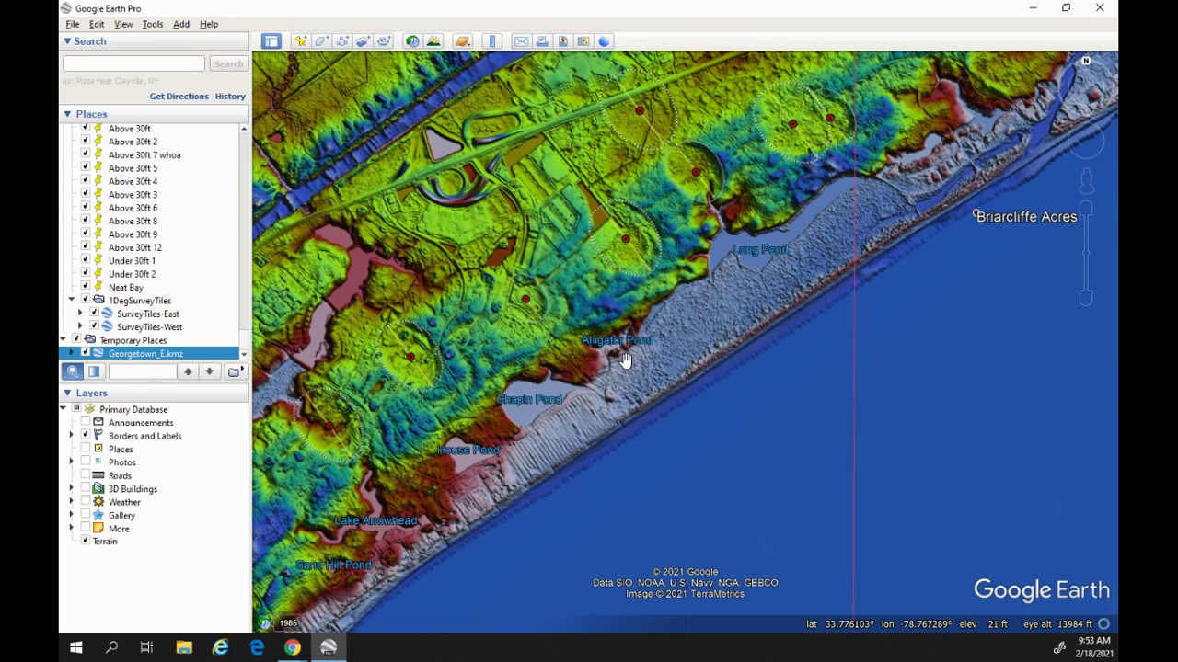
pyautogui.moveTo(683, 329); pyautogui.dragTo(618, 365)
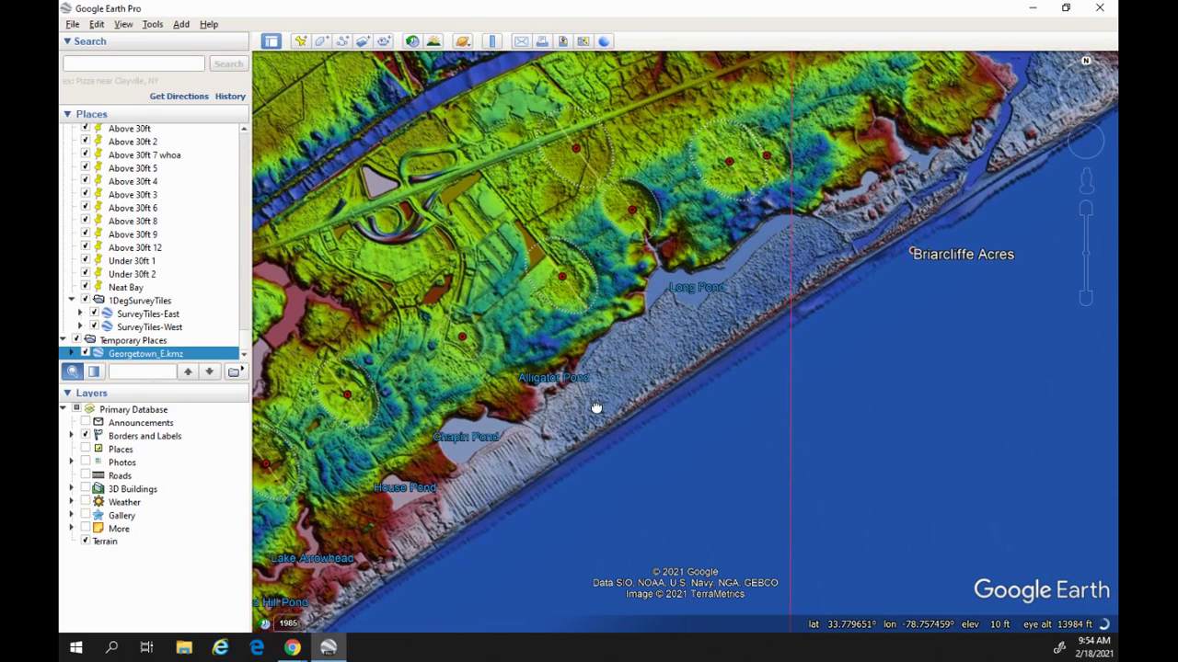
pyautogui.moveTo(596, 408); pyautogui.dragTo(539, 447)
pyautogui.moveTo(600, 369); pyautogui.dragTo(531, 415)
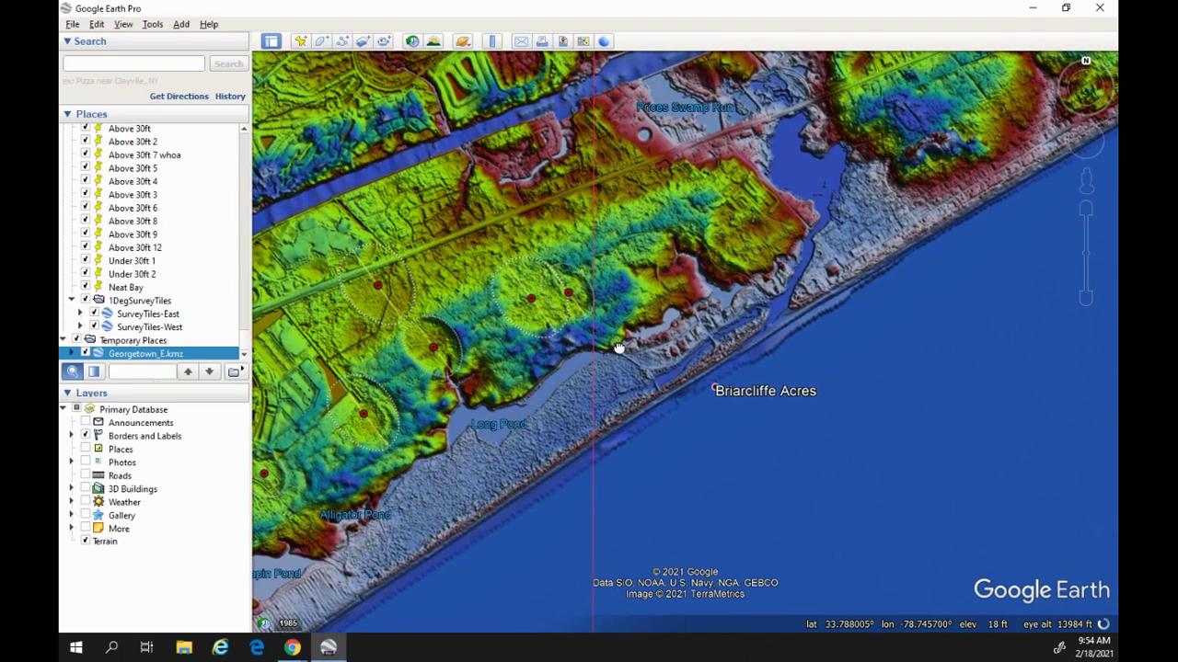
# Follow the coastal ridge on the elevation overlay from Briarcliffe Acres past Atlantic Beach and Crescent Beach to North Myrtle Beach.
pyautogui.moveTo(618, 348); pyautogui.dragTo(515, 386)
pyautogui.moveTo(714, 271); pyautogui.dragTo(561, 366)
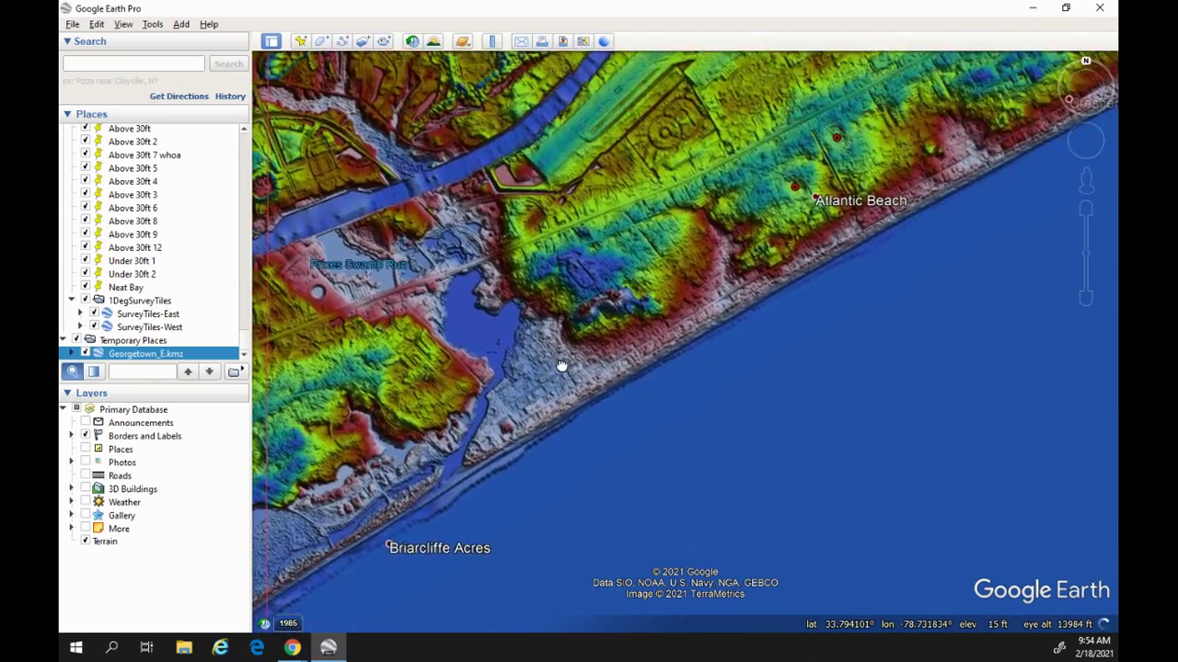
pyautogui.moveTo(635, 329); pyautogui.dragTo(404, 418)
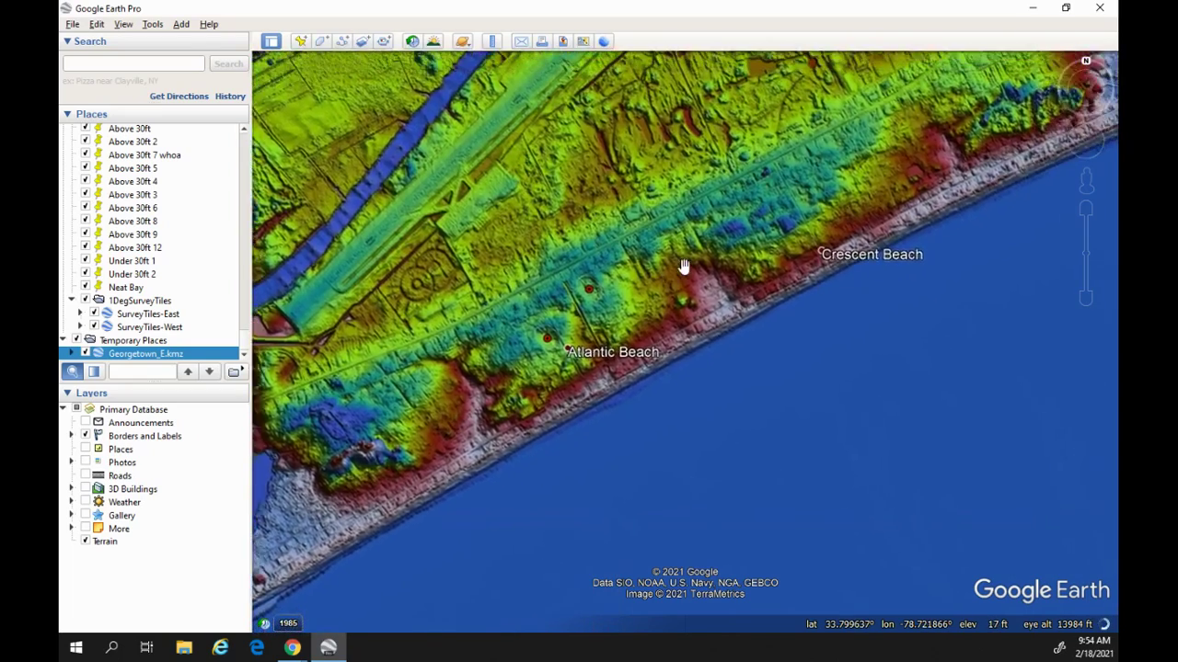
pyautogui.moveTo(684, 267); pyautogui.dragTo(473, 395)
pyautogui.moveTo(610, 294); pyautogui.dragTo(467, 394)
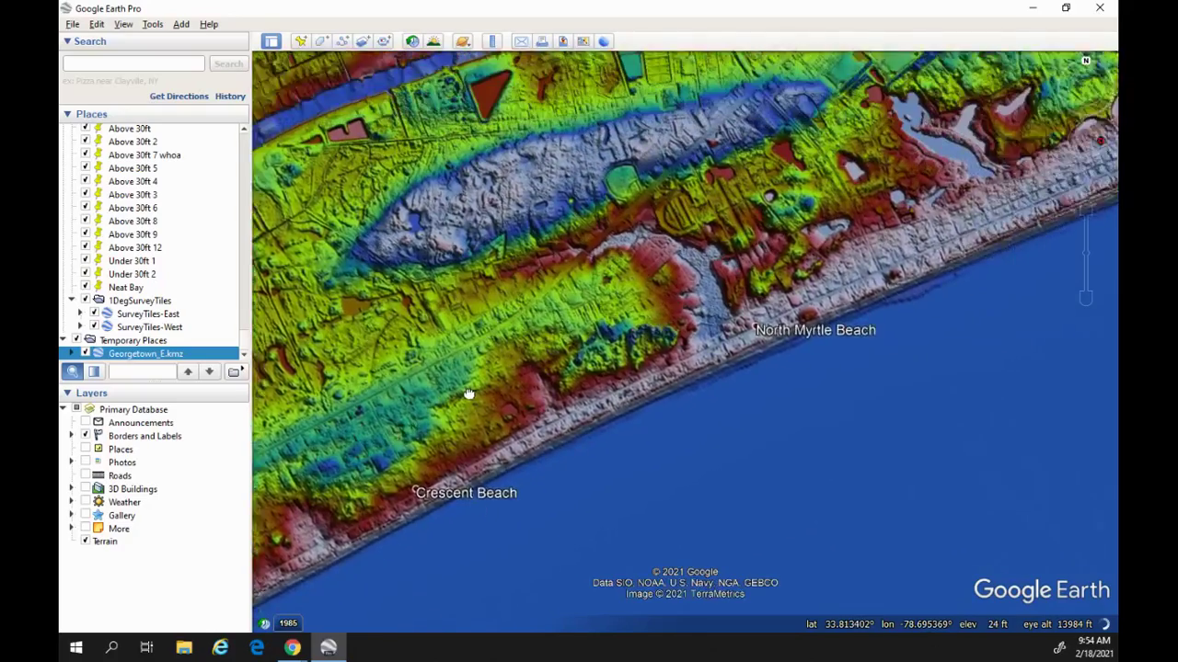
pyautogui.moveTo(644, 317); pyautogui.dragTo(452, 408)
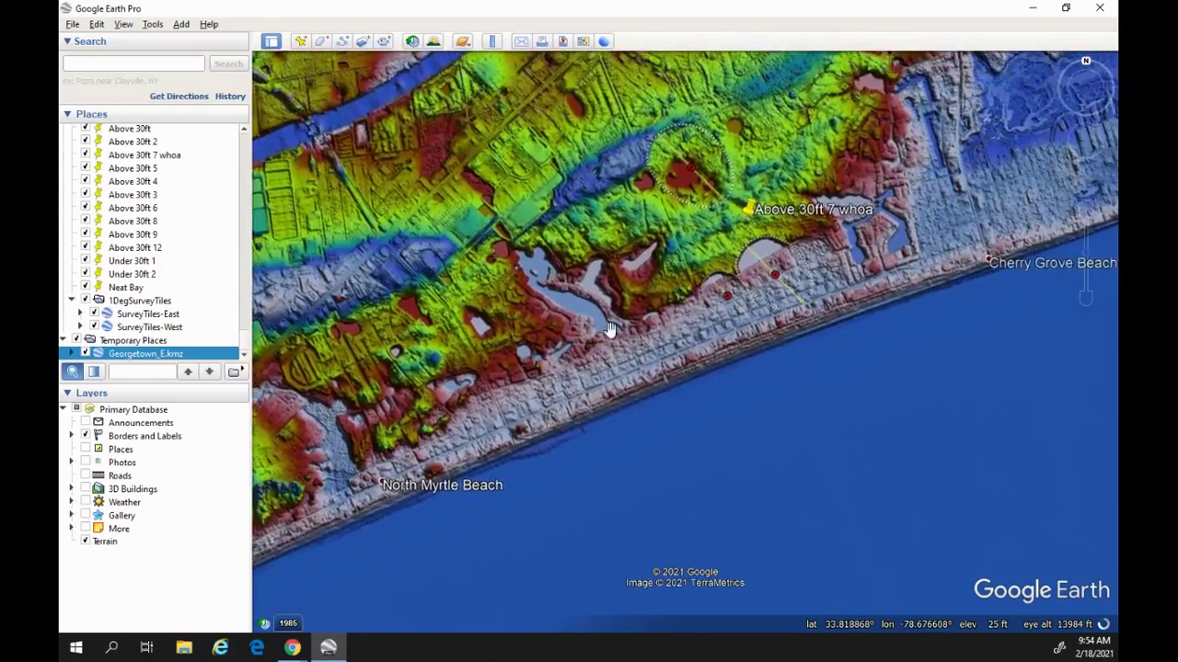
# Examine the bays around the "Above 30ft 7 whoa" placemark and the low-lying beachfront between North Myrtle Beach and Cherry Grove Beach.
pyautogui.moveTo(610, 329); pyautogui.dragTo(571, 376)
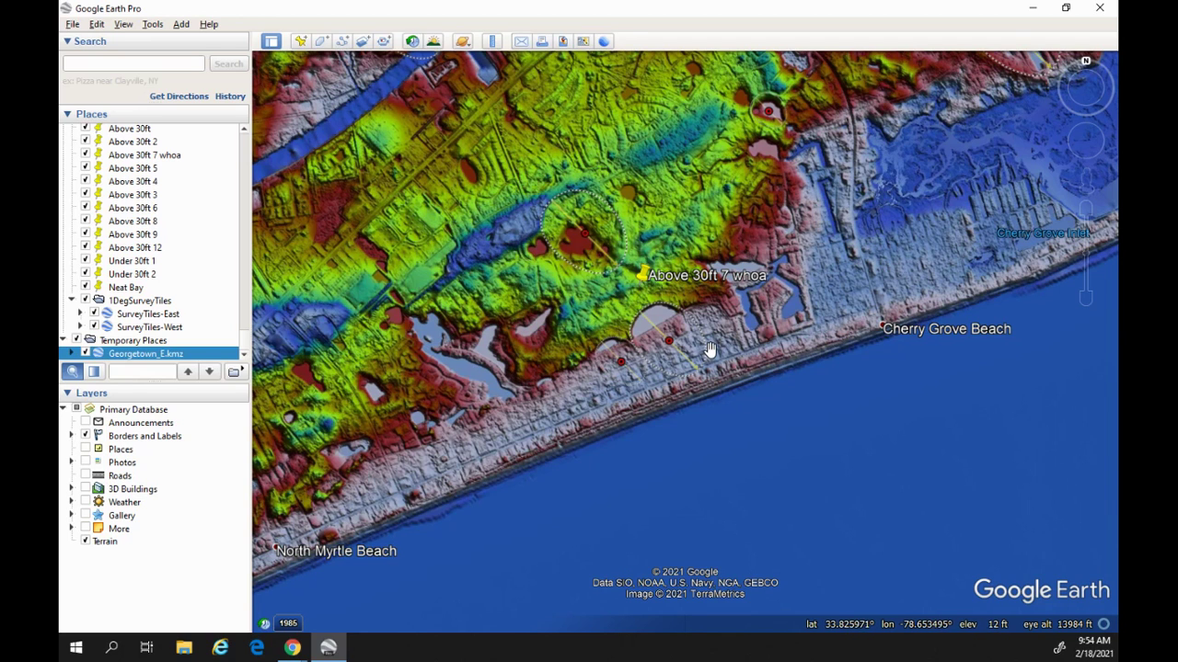
pyautogui.moveTo(707, 347); pyautogui.dragTo(688, 363)
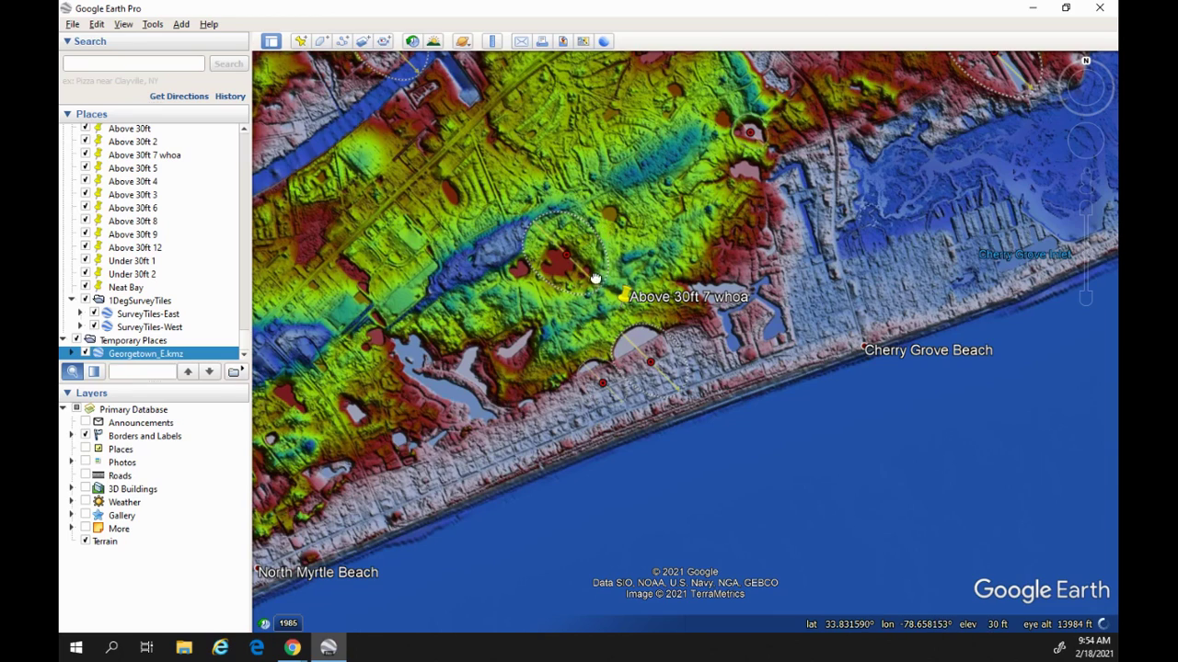
pyautogui.moveTo(599, 270); pyautogui.dragTo(580, 288)
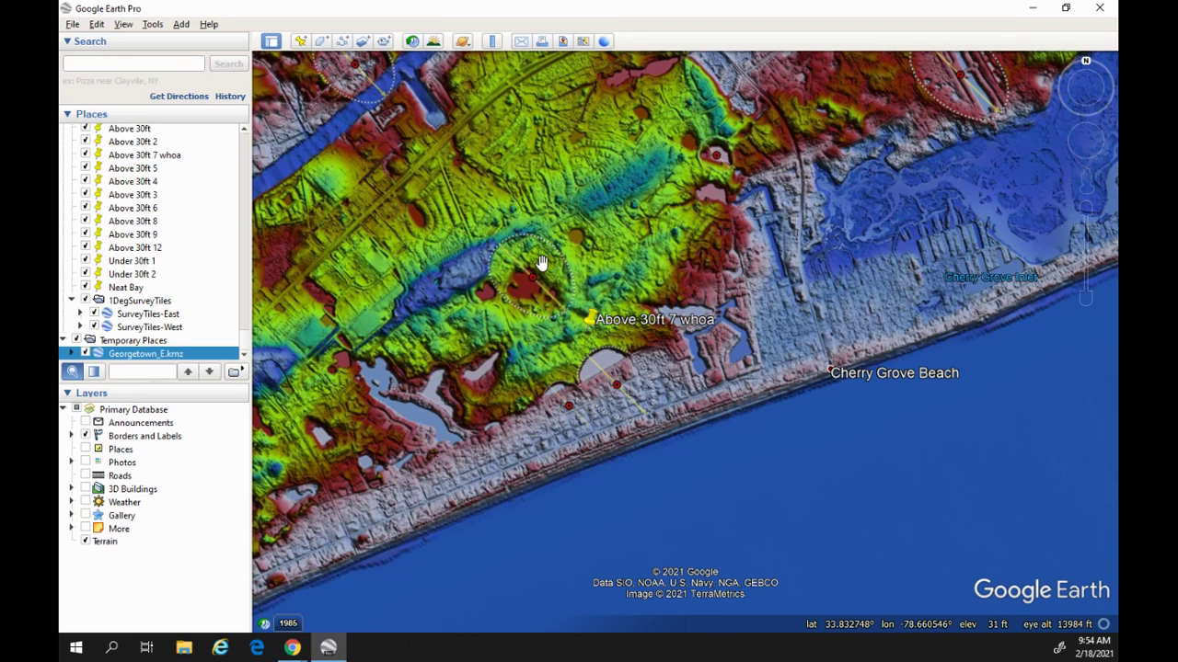
# Inspect the outlined bays on the inland side of the waterway, northwest of the "Above 30ft 7 whoa" placemark.
pyautogui.moveTo(631, 230); pyautogui.dragTo(604, 310)
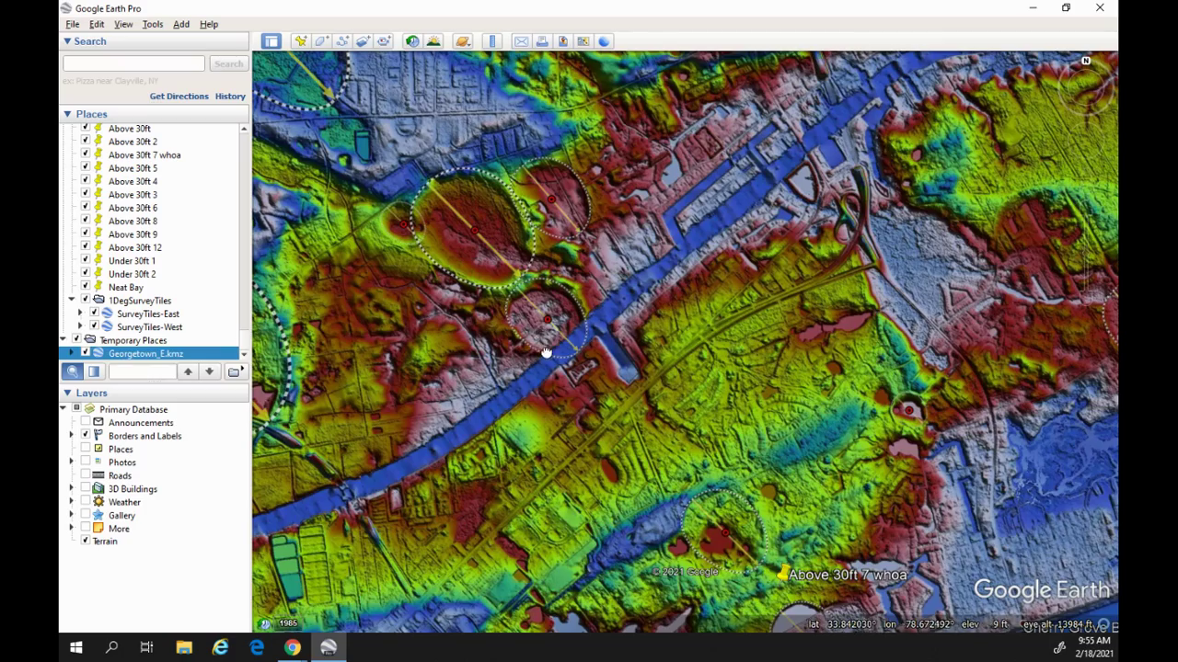
pyautogui.moveTo(542, 338); pyautogui.dragTo(567, 368)
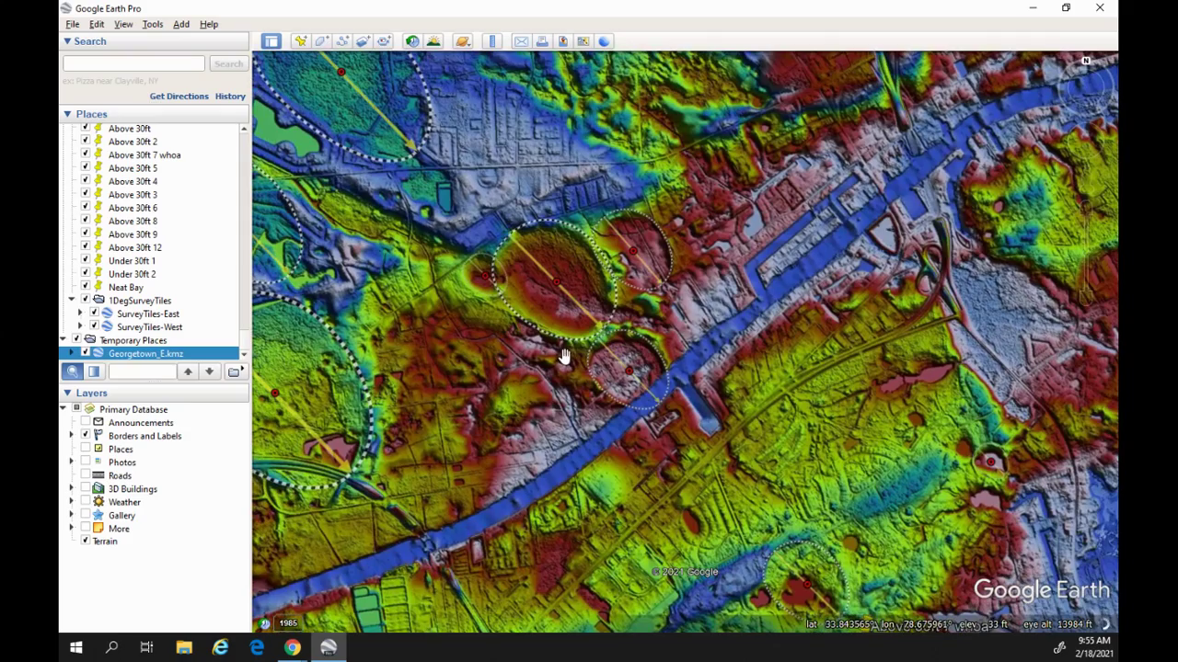
pyautogui.moveTo(564, 356); pyautogui.dragTo(602, 349)
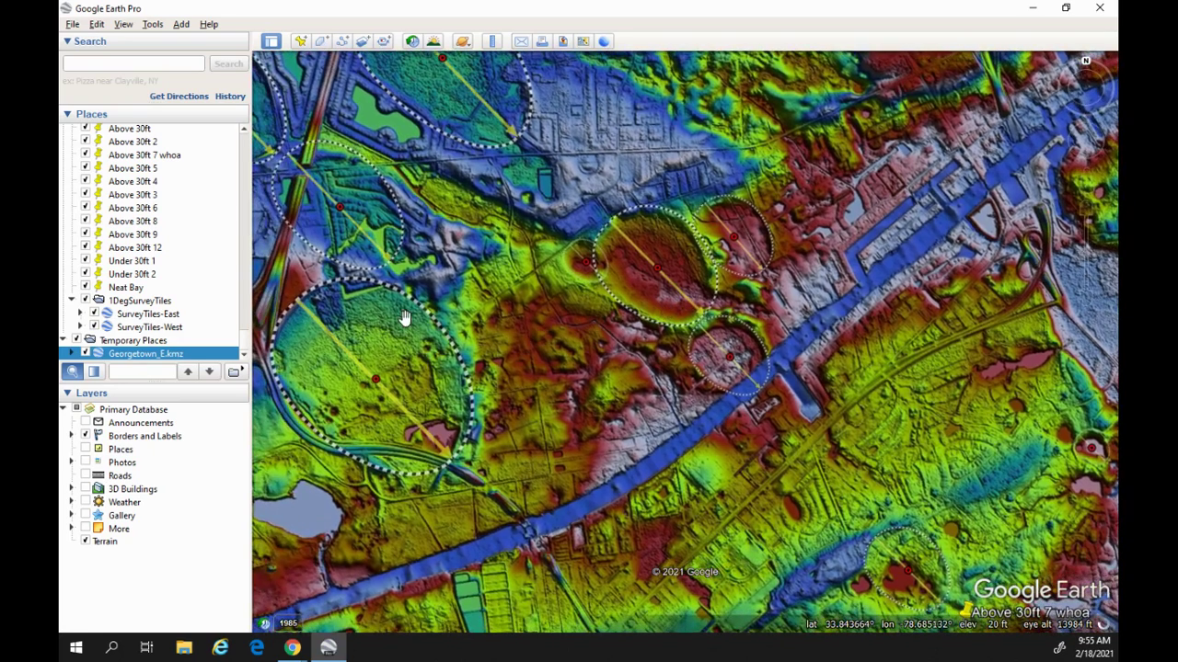
# Examine the outlined bays along the highway inland of the waterway and their setting between Wampee and North Myrtle Beach.
pyautogui.moveTo(467, 338); pyautogui.dragTo(484, 421)
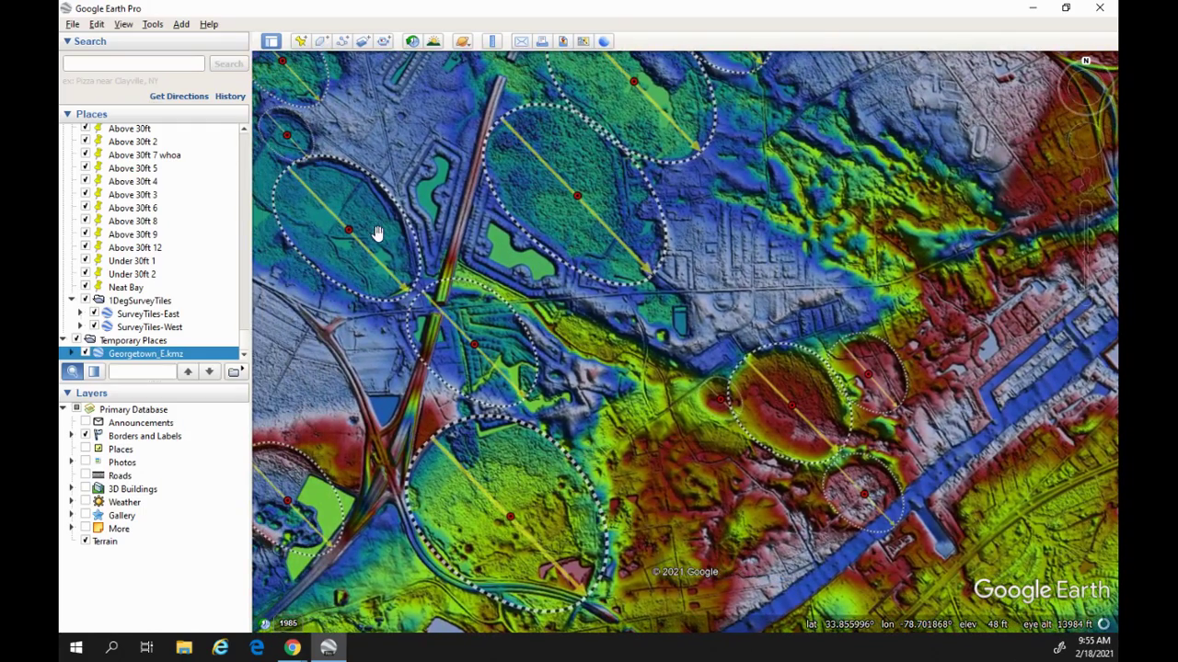
pyautogui.scroll(-3, 501, 348)
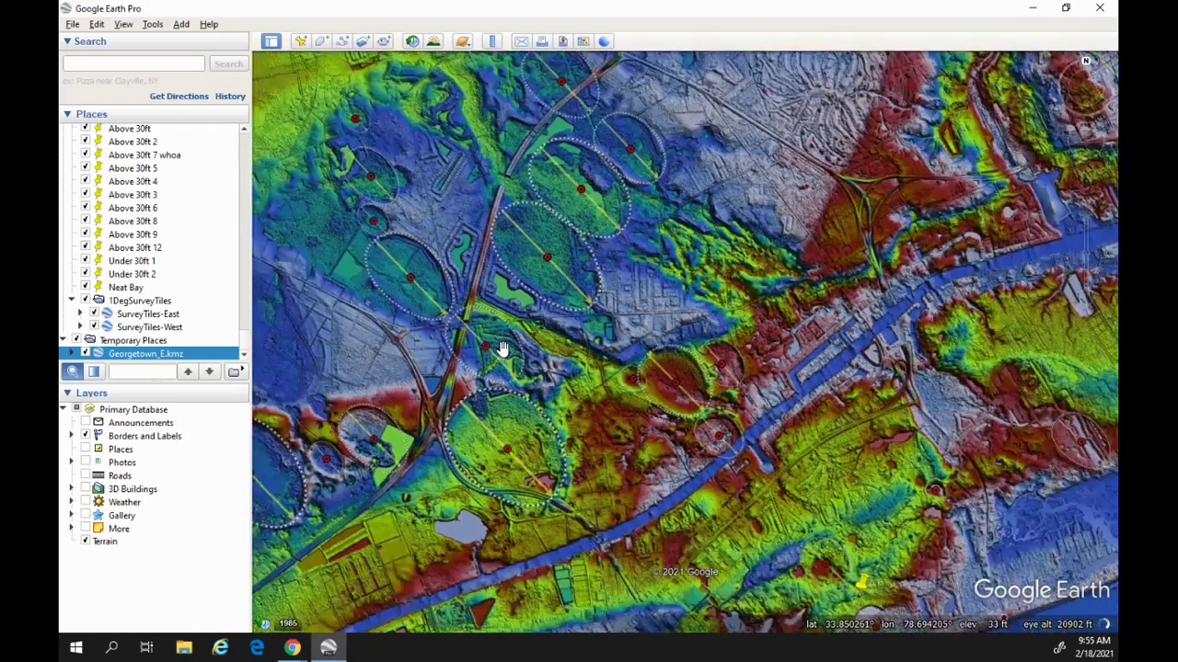
pyautogui.scroll(-3, 515, 368)
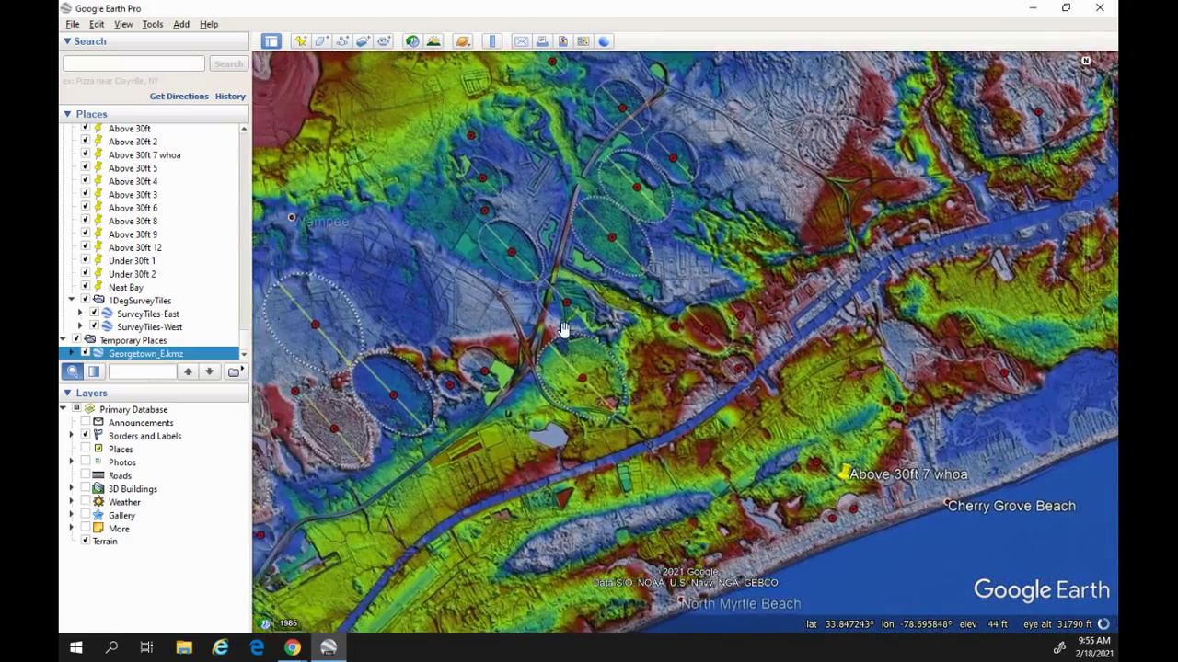
pyautogui.scroll(-3, 519, 400)
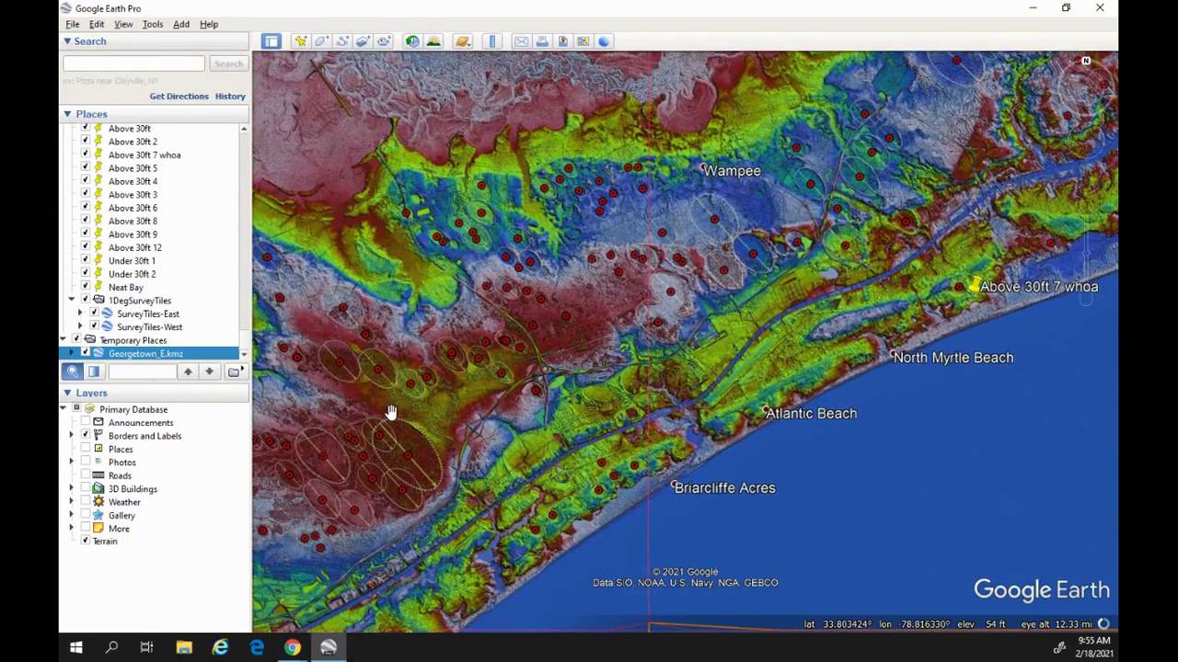
# Inspect the bays on the higher ground from Lewis Ocean Bay northeast toward Wampee on the elevation overlay.
pyautogui.moveTo(390, 412); pyautogui.dragTo(415, 402)
pyautogui.scroll(3, 411, 390)
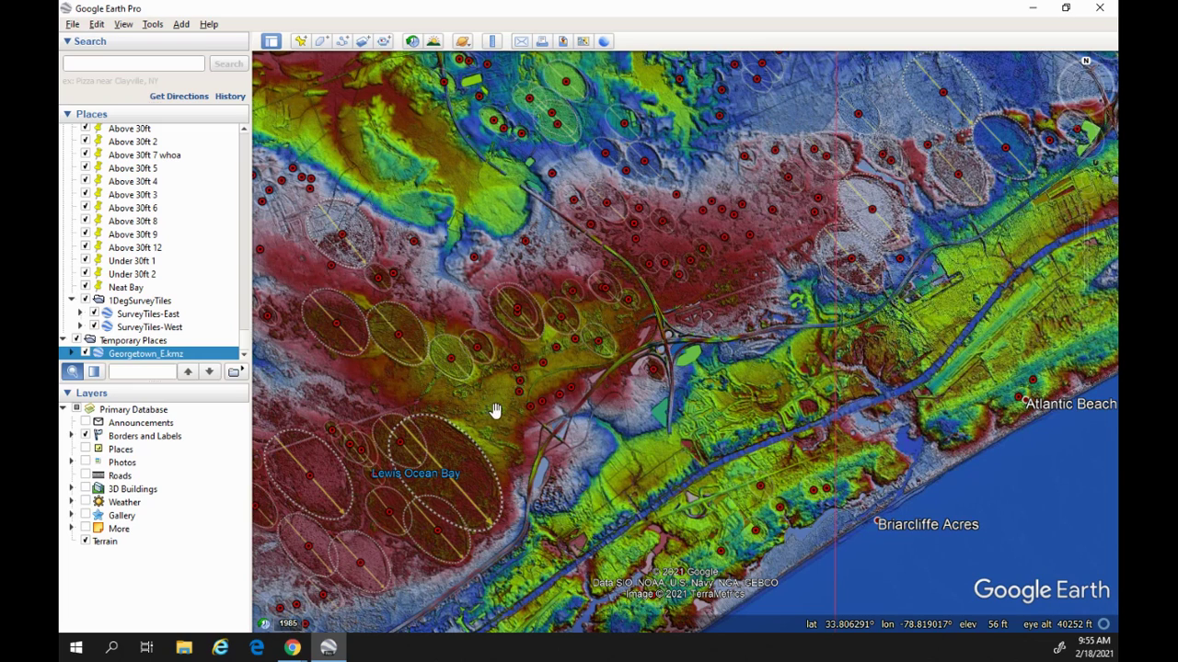
pyautogui.moveTo(500, 387); pyautogui.dragTo(452, 413)
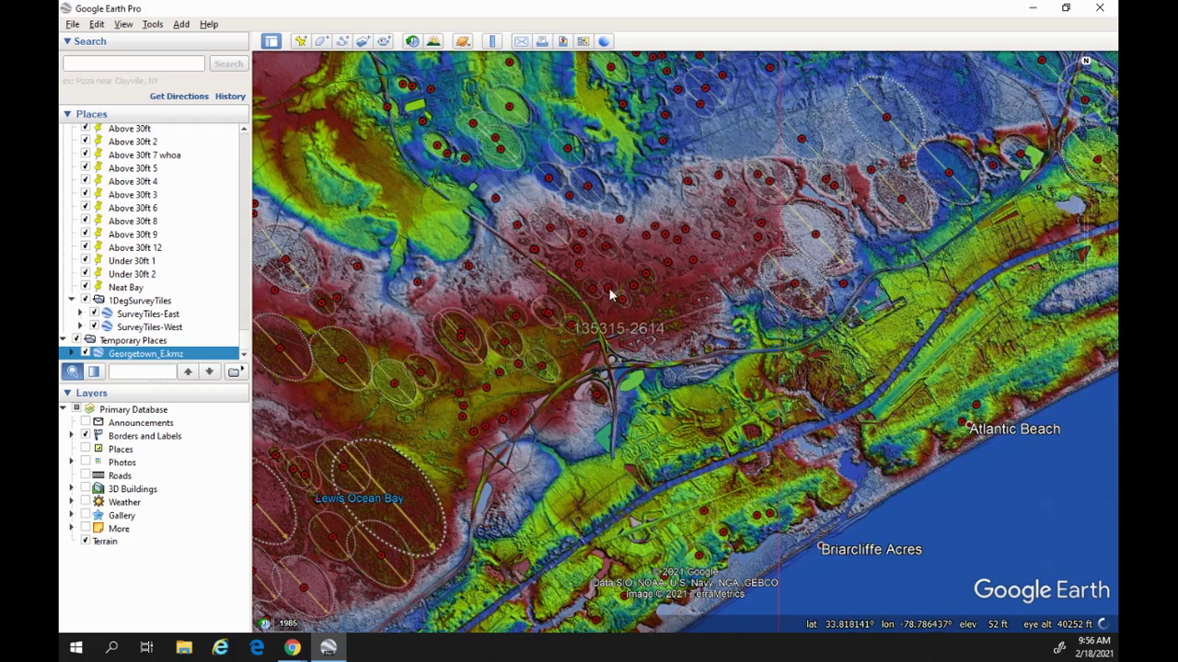
pyautogui.moveTo(583, 321); pyautogui.dragTo(545, 373)
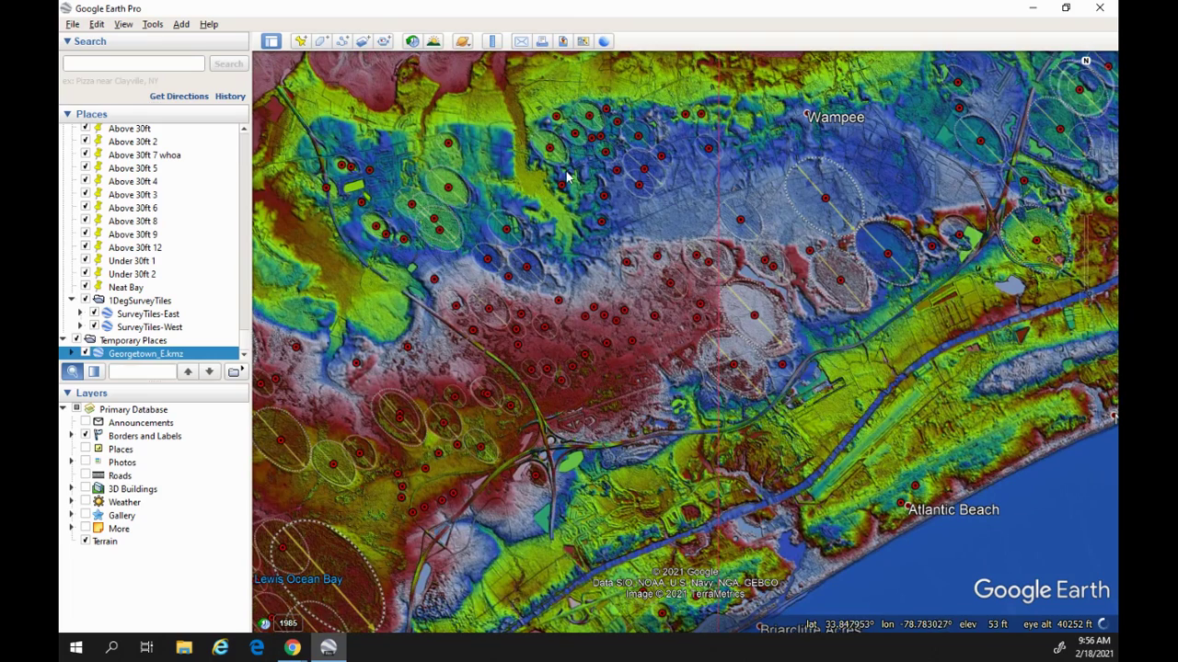
# Survey the low terrace west of Wampee between the inland scarp and the bay-covered ridge to its south.
pyautogui.moveTo(600, 169); pyautogui.dragTo(604, 196)
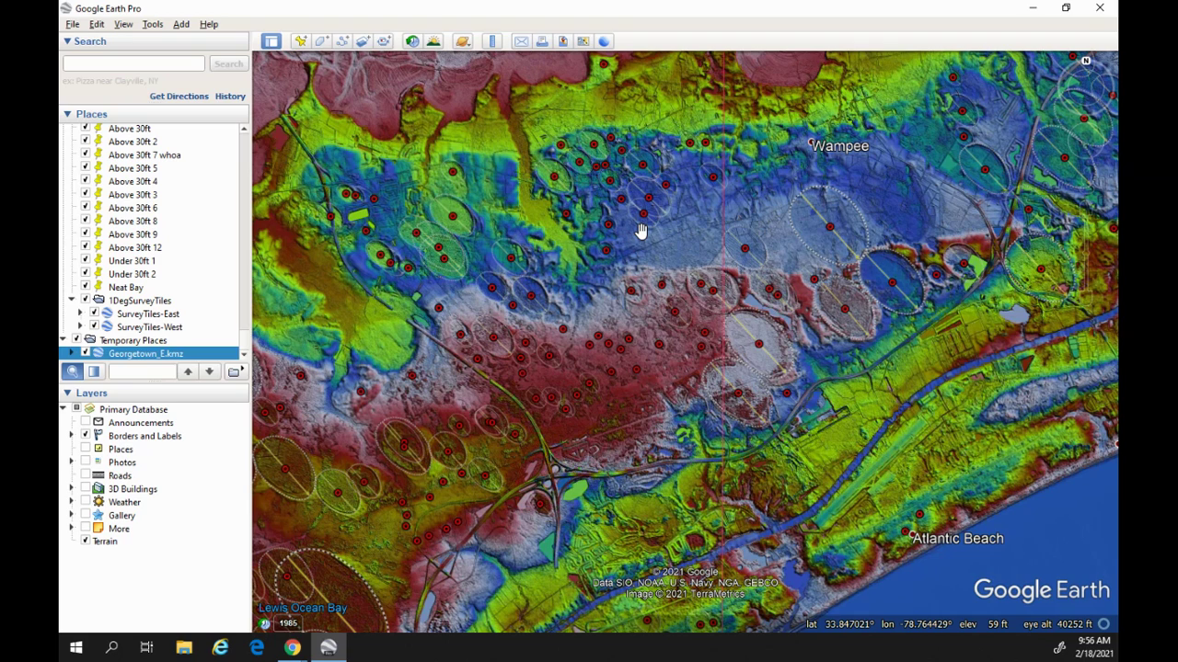
pyautogui.moveTo(652, 263); pyautogui.dragTo(638, 270)
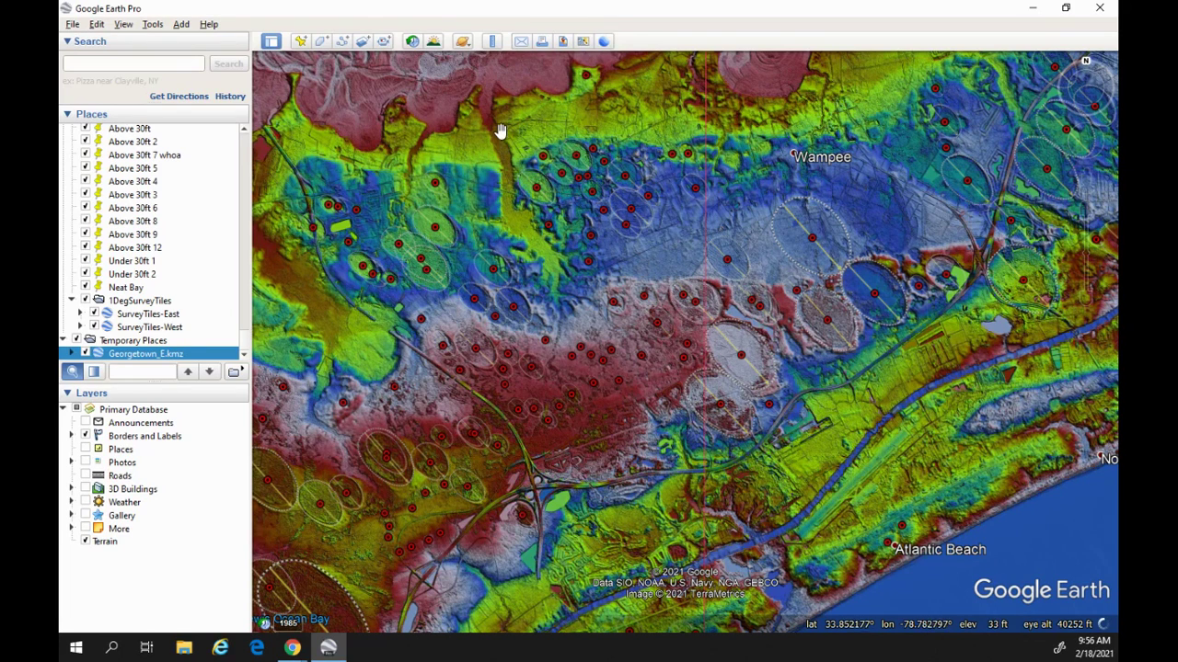
pyautogui.moveTo(488, 257); pyautogui.dragTo(505, 271)
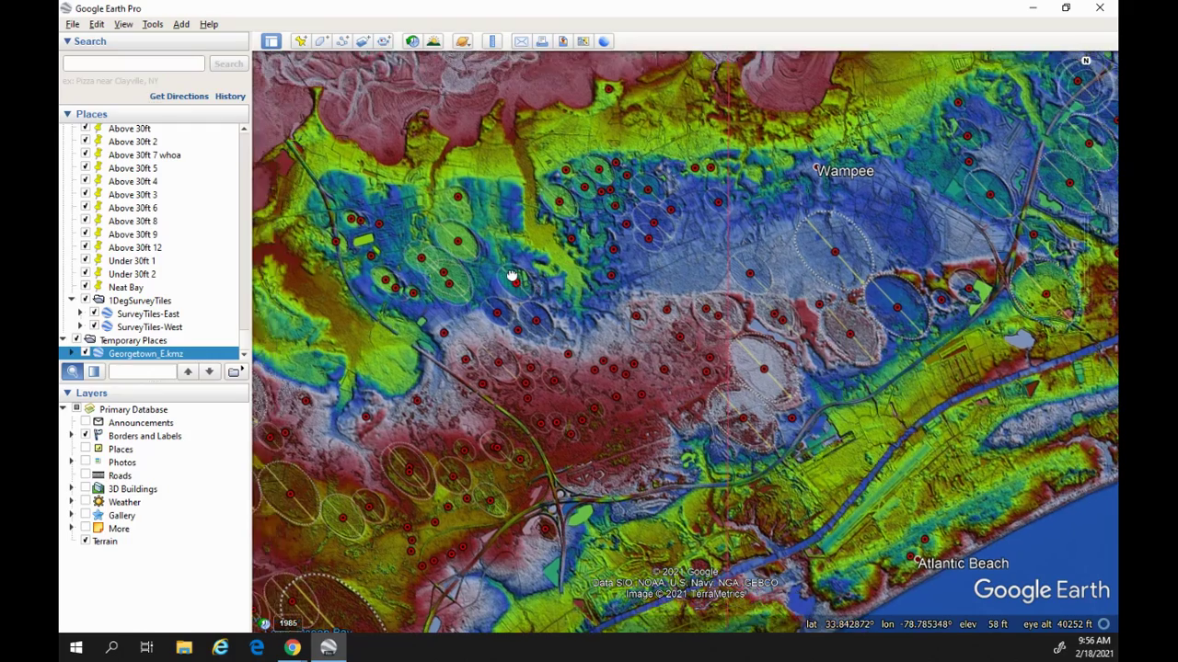
# Inspect at close range the clusters of outlined bays on both sides of the drainage channel west of Wampee.
pyautogui.scroll(4, 463, 259)
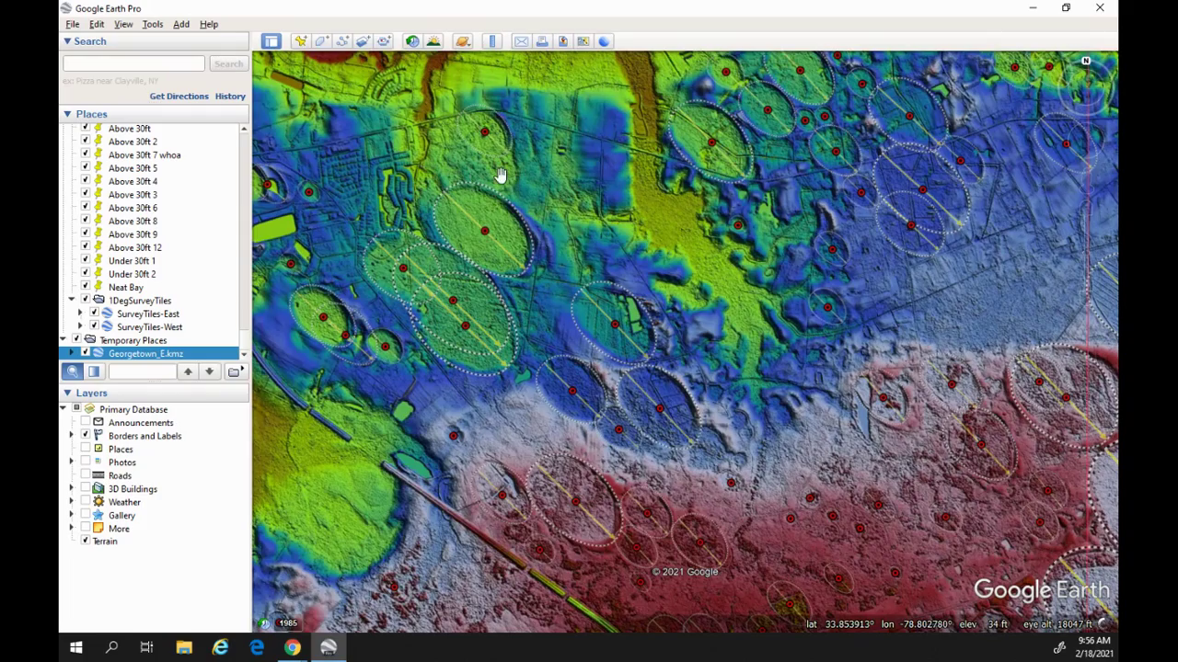
pyautogui.moveTo(499, 176); pyautogui.dragTo(419, 230)
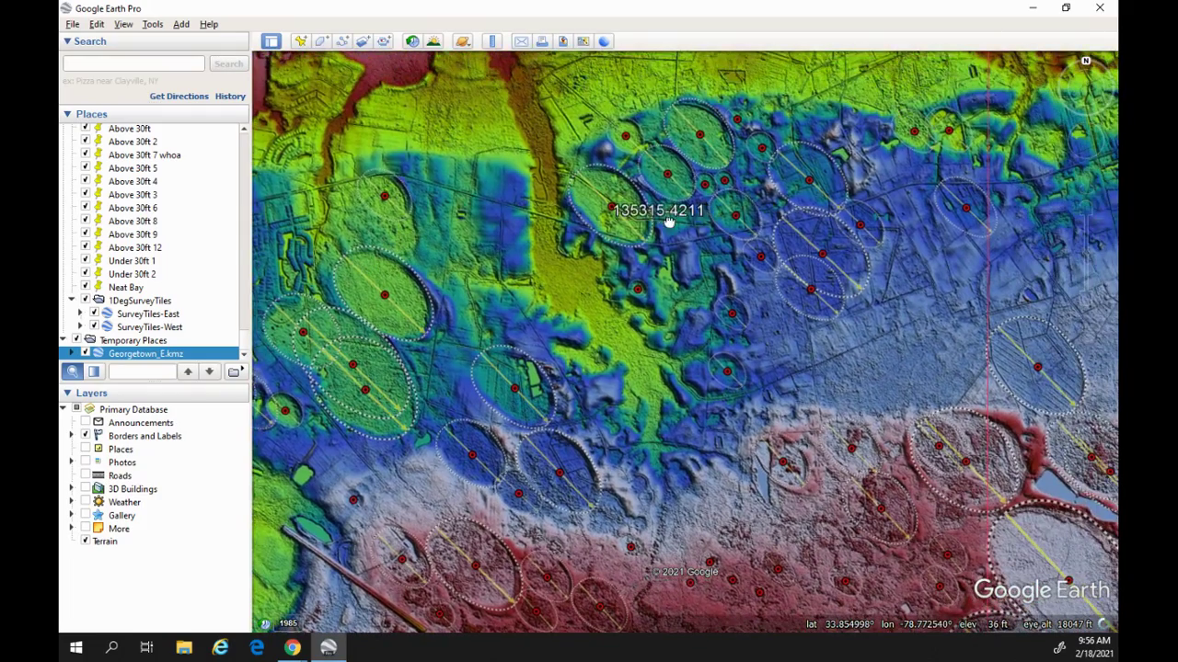
pyautogui.moveTo(668, 221); pyautogui.dragTo(622, 248)
pyautogui.scroll(-2, 663, 242)
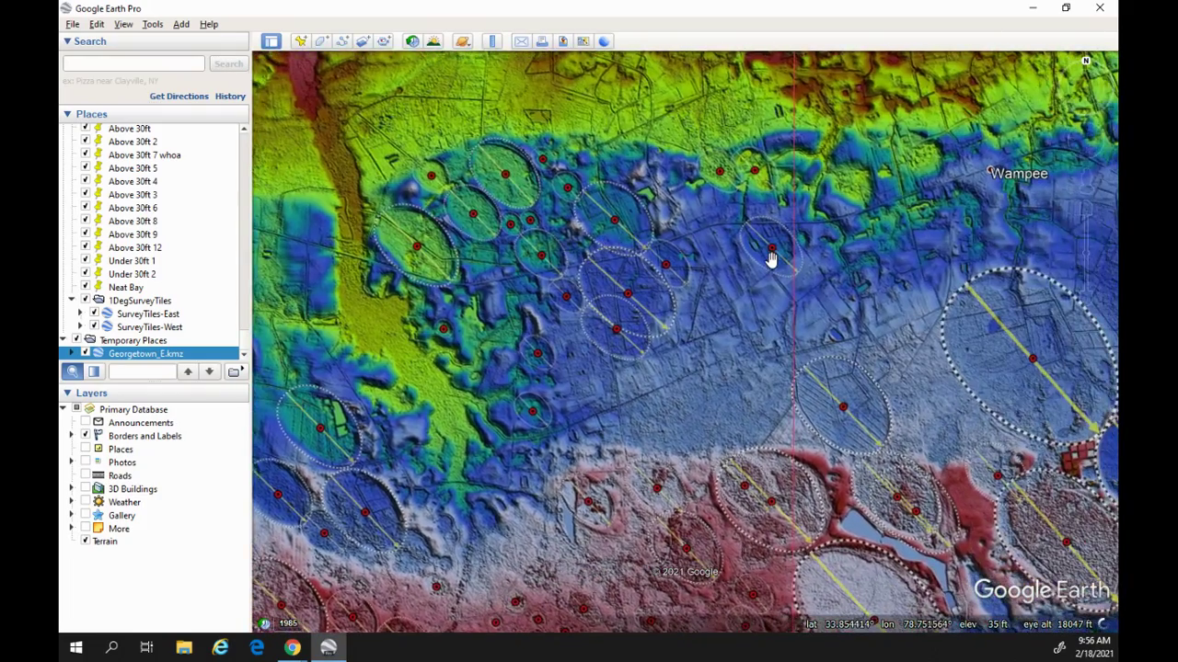
pyautogui.scroll(-2, 770, 262)
pyautogui.scroll(-2, 769, 272)
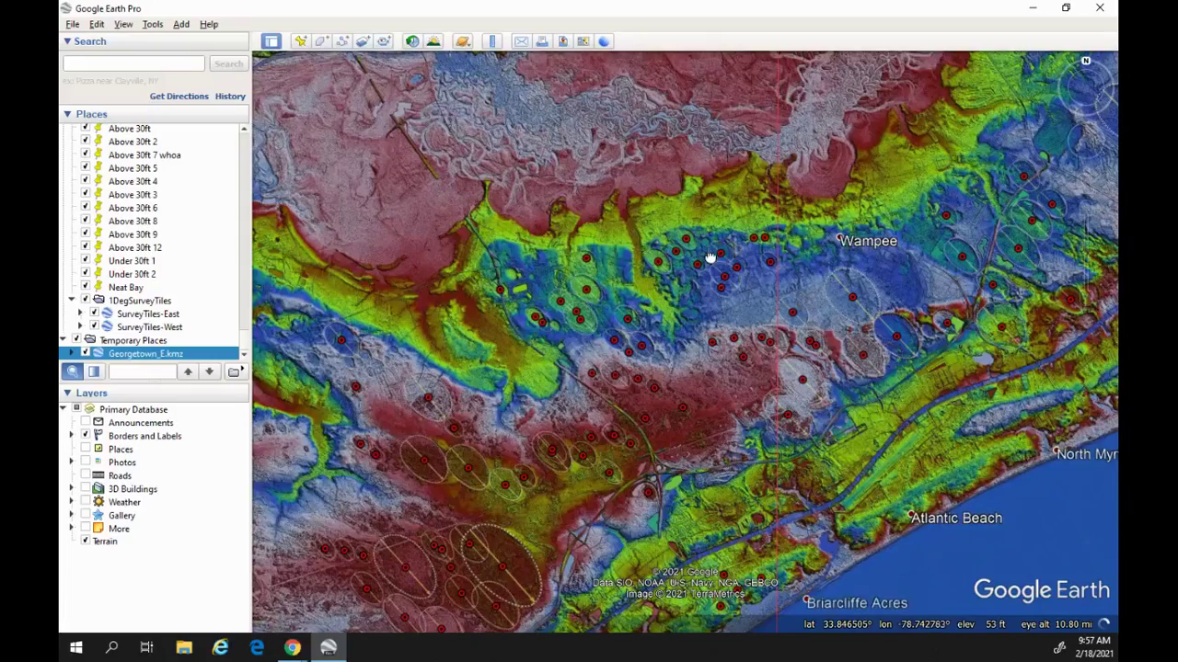
# Compare the successive shoreline terraces from Wampee down to the coast between Briarcliffe Acres and Little River.
pyautogui.scroll(-2, 694, 241)
pyautogui.scroll(-1, 740, 287)
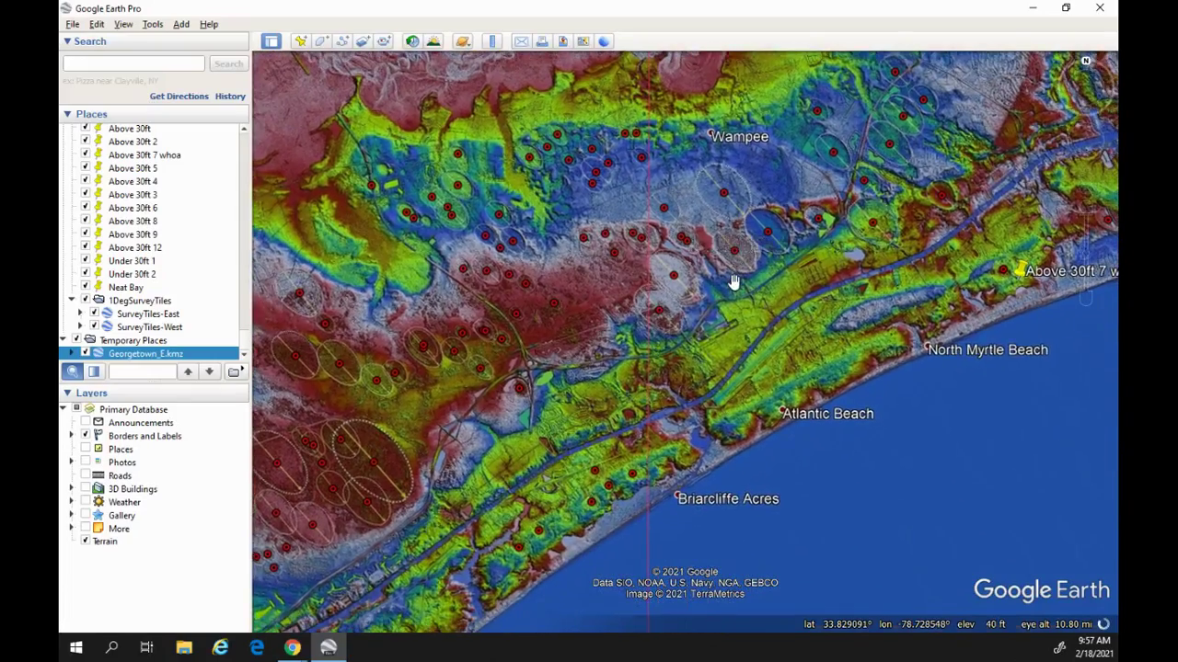
pyautogui.scroll(-1, 727, 290)
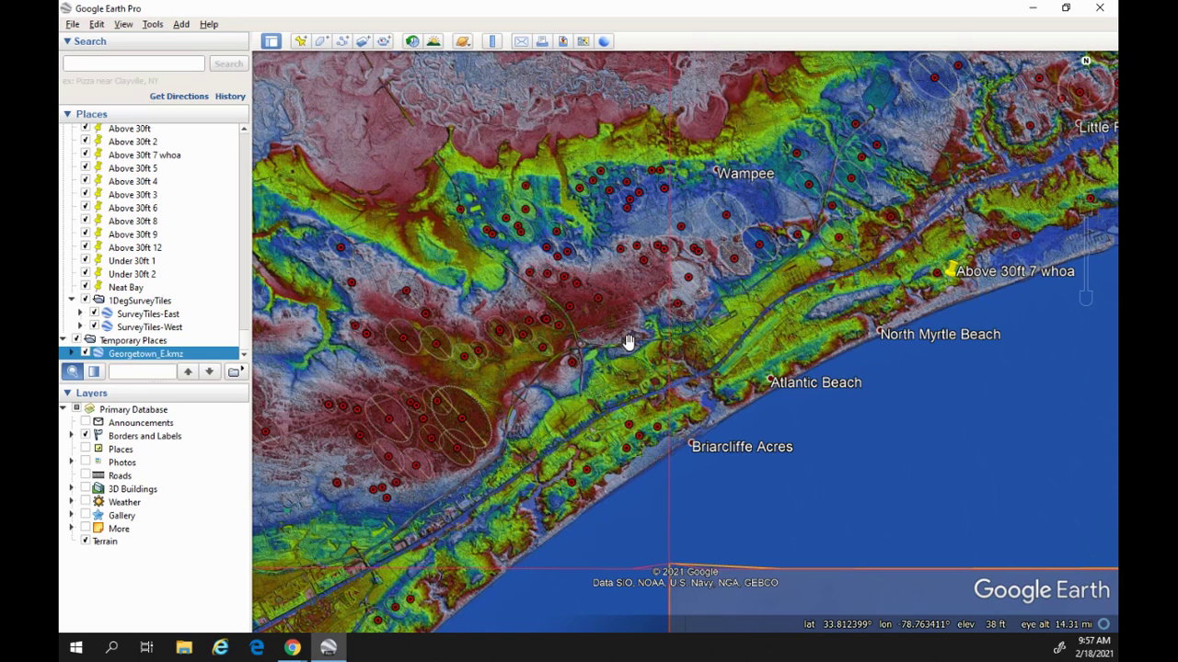
pyautogui.moveTo(666, 452); pyautogui.dragTo(613, 445)
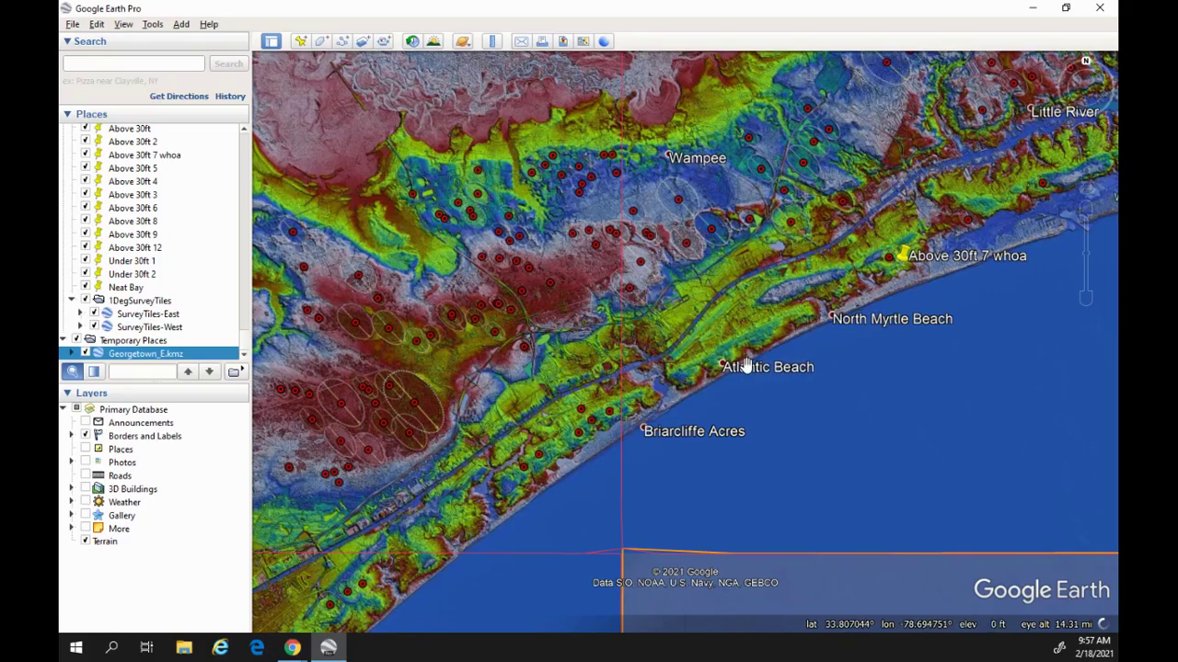
# Examine the coastal ridges from Cherry Grove Beach to Briarcliffe Acres and the bay-covered ridge inland of them.
pyautogui.scroll(3, 851, 287)
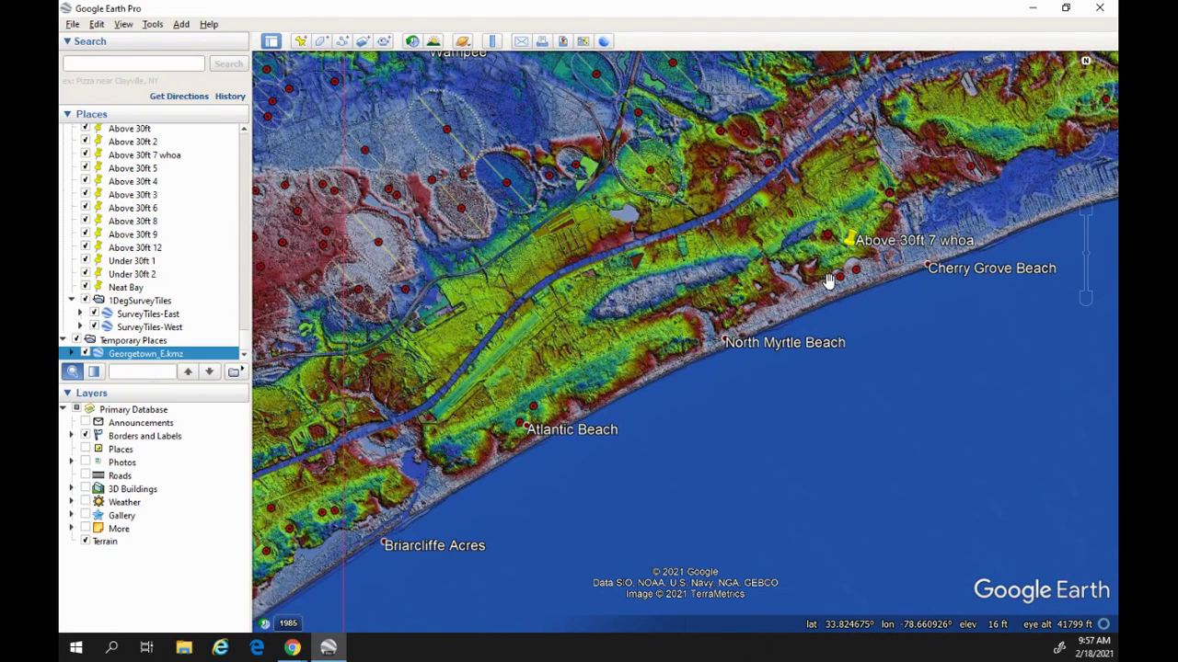
pyautogui.moveTo(828, 281); pyautogui.dragTo(882, 283)
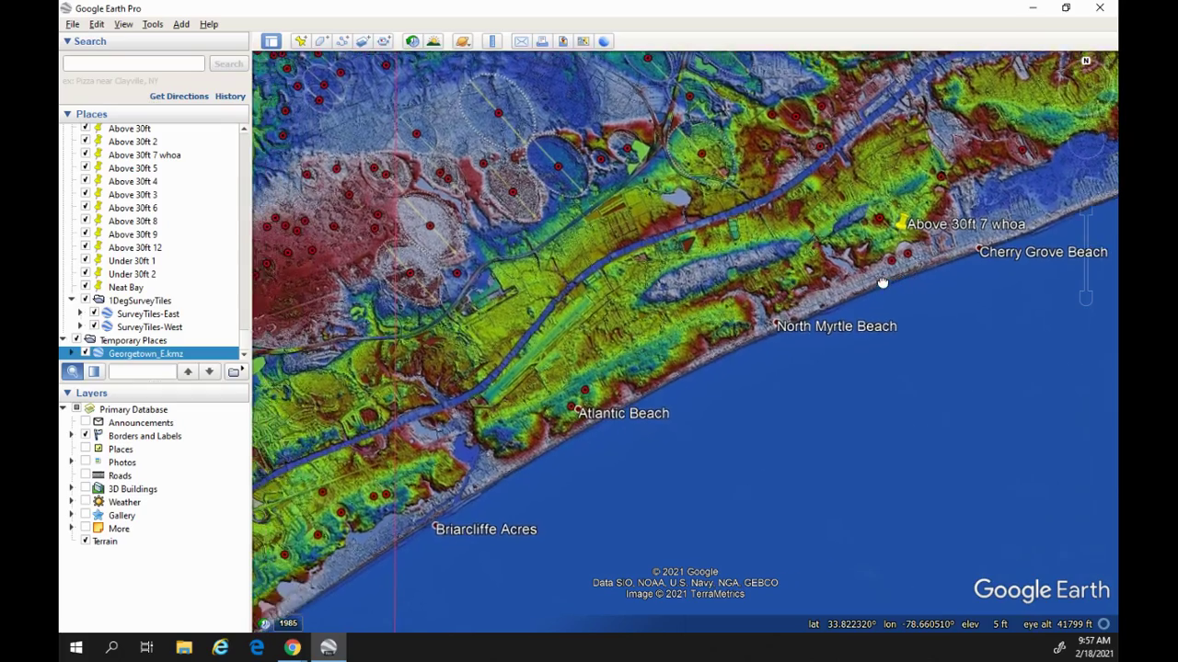
pyautogui.moveTo(269, 298); pyautogui.dragTo(420, 319)
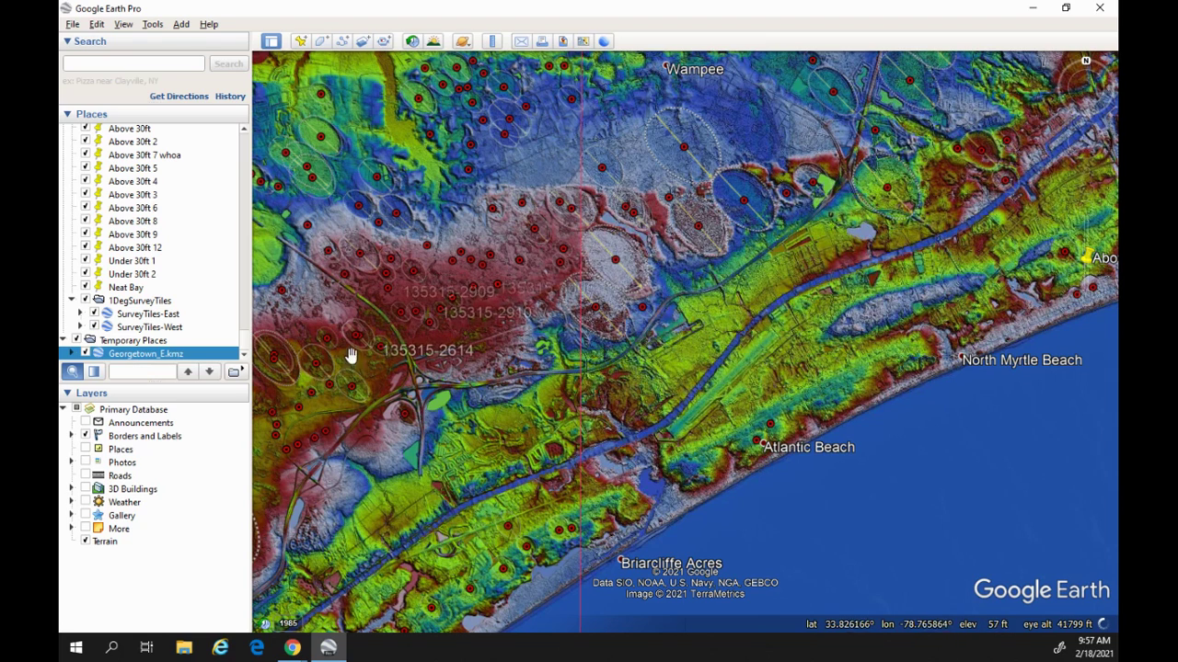
# Hide the Georgetown_E.kmz overlay to view the plain satellite imagery around Lewis Ocean Bay.
pyautogui.moveTo(349, 341); pyautogui.dragTo(455, 328)
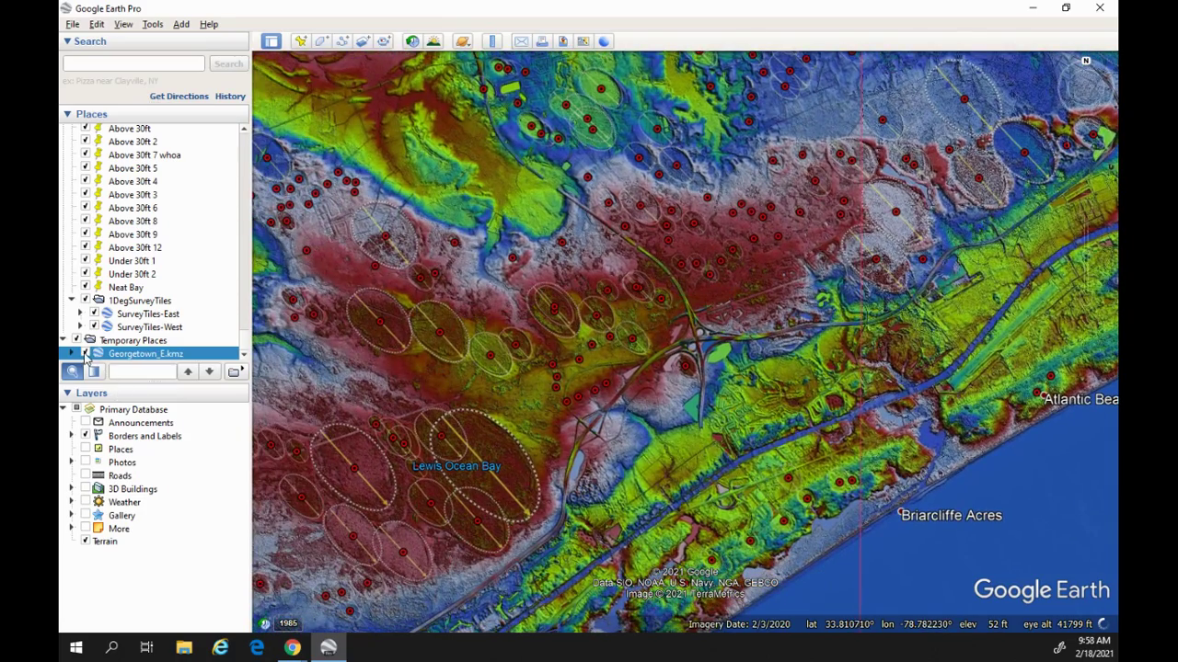
pyautogui.click(85, 353)
pyautogui.moveTo(552, 413); pyautogui.dragTo(519, 447)
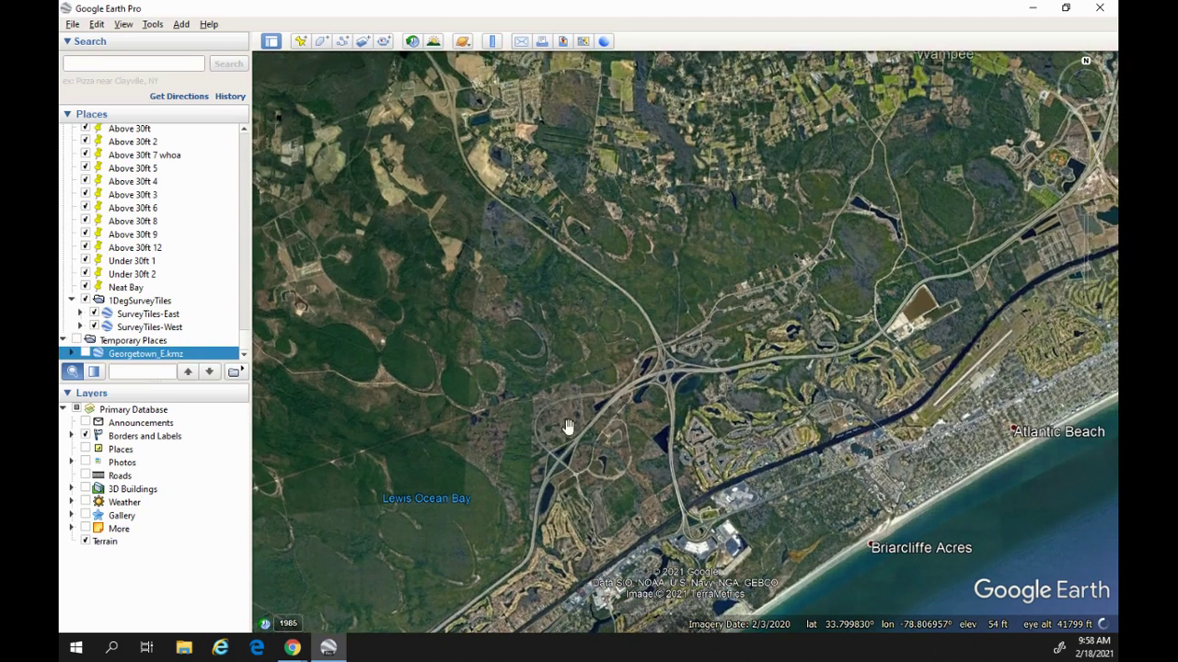